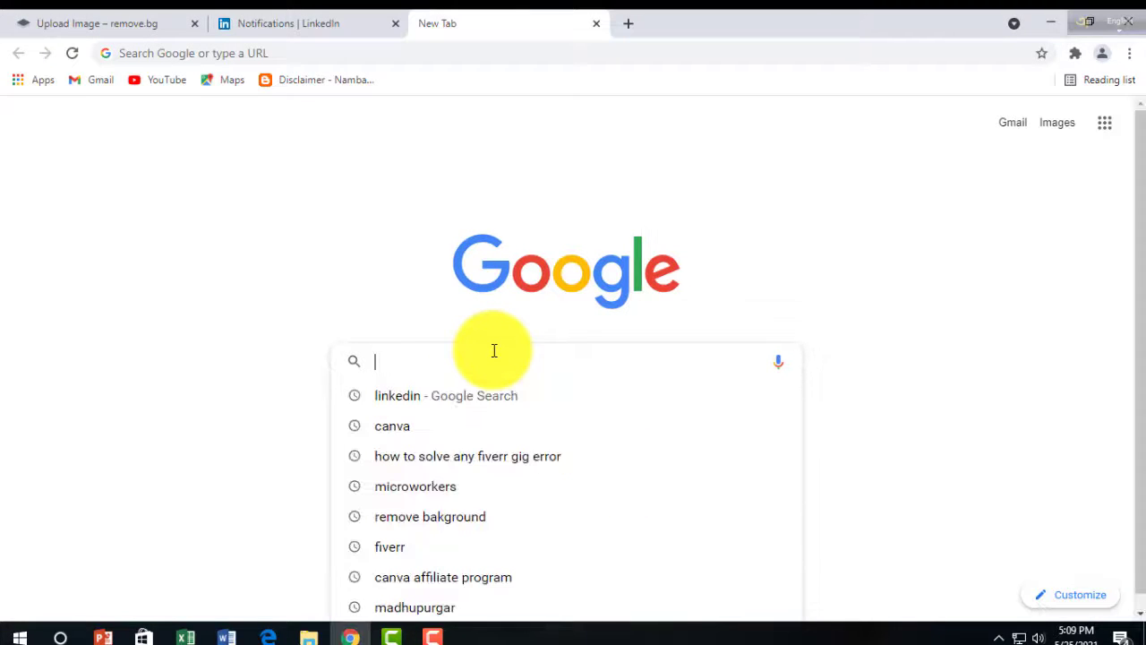
Search Google for 'remove bakground' and go to the remove.bg website
{"action": "type", "text": "rem"}
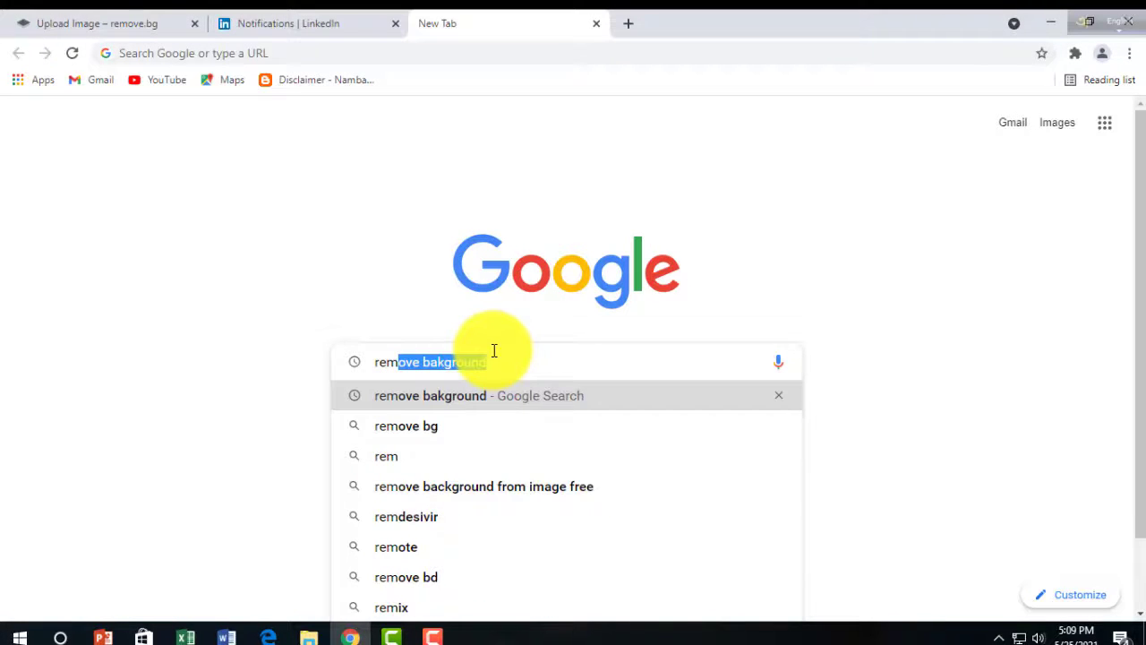
{"action": "key", "text": "Return"}
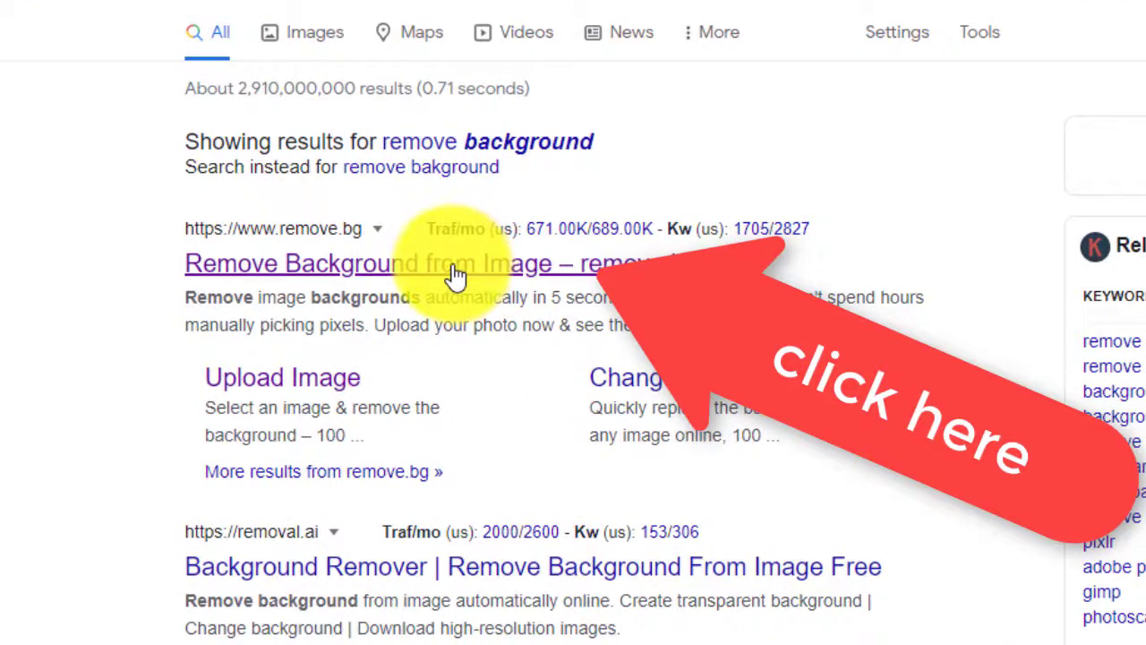
{"action": "left_click", "coordinate": [455, 274]}
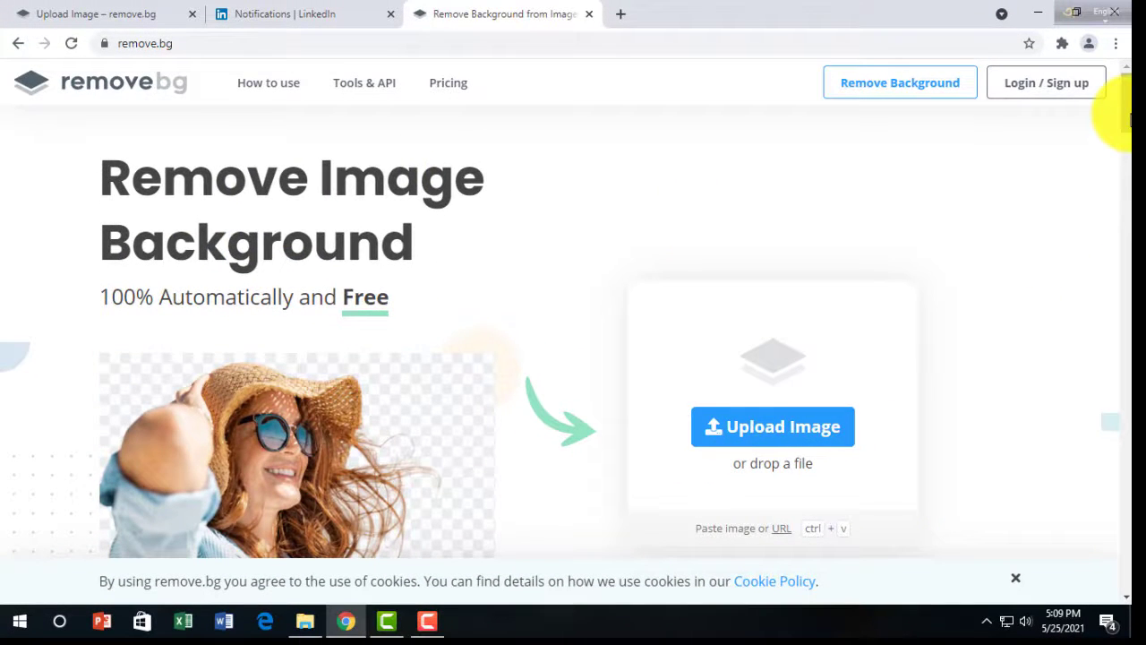
Look over the remove.bg home page and begin a photo upload with Upload Image
{"action": "scroll", "coordinate": [1127, 124], "scroll_direction": "down", "scroll_amount": 3}
{"action": "scroll", "coordinate": [1125, 128], "scroll_direction": "up", "scroll_amount": 1}
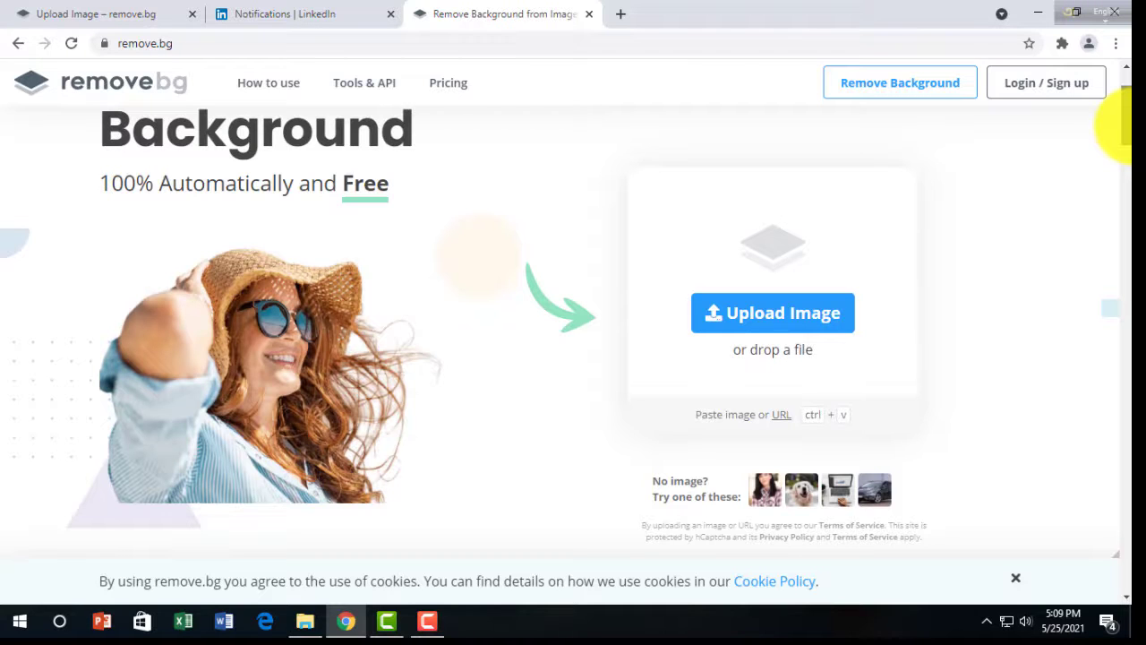
{"action": "left_click", "coordinate": [778, 313]}
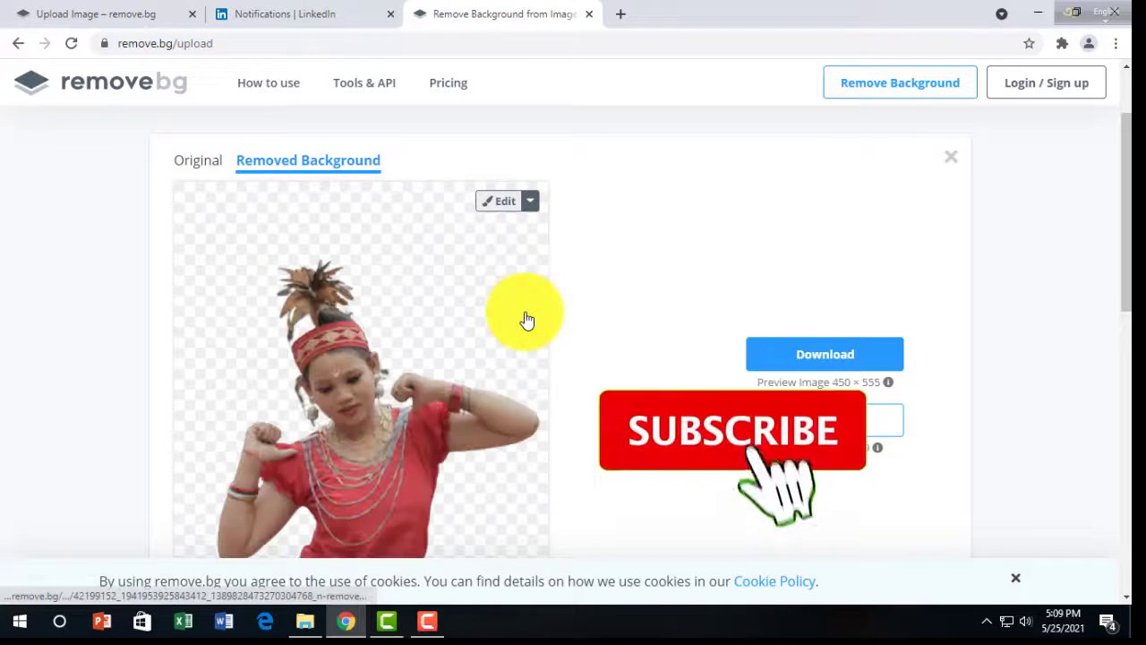
View the original dancer photo to compare it with the cutout
{"action": "left_click_drag", "start_coordinate": [1125, 179], "coordinate": [1119, 224]}
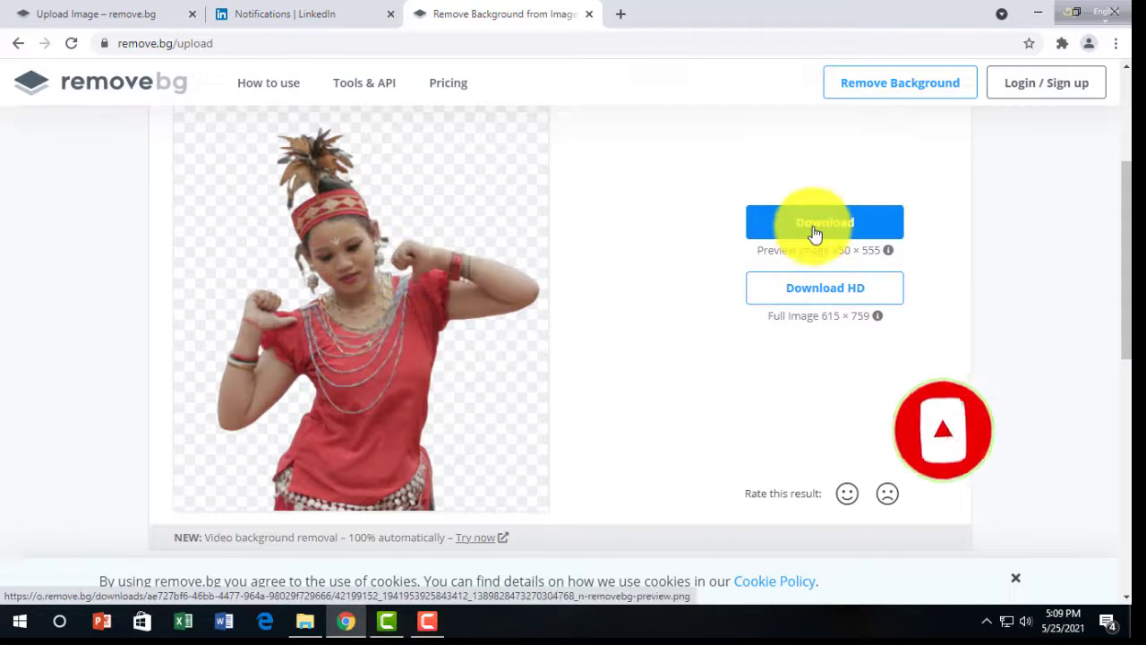
{"action": "scroll", "coordinate": [1119, 224], "scroll_direction": "up", "scroll_amount": 2}
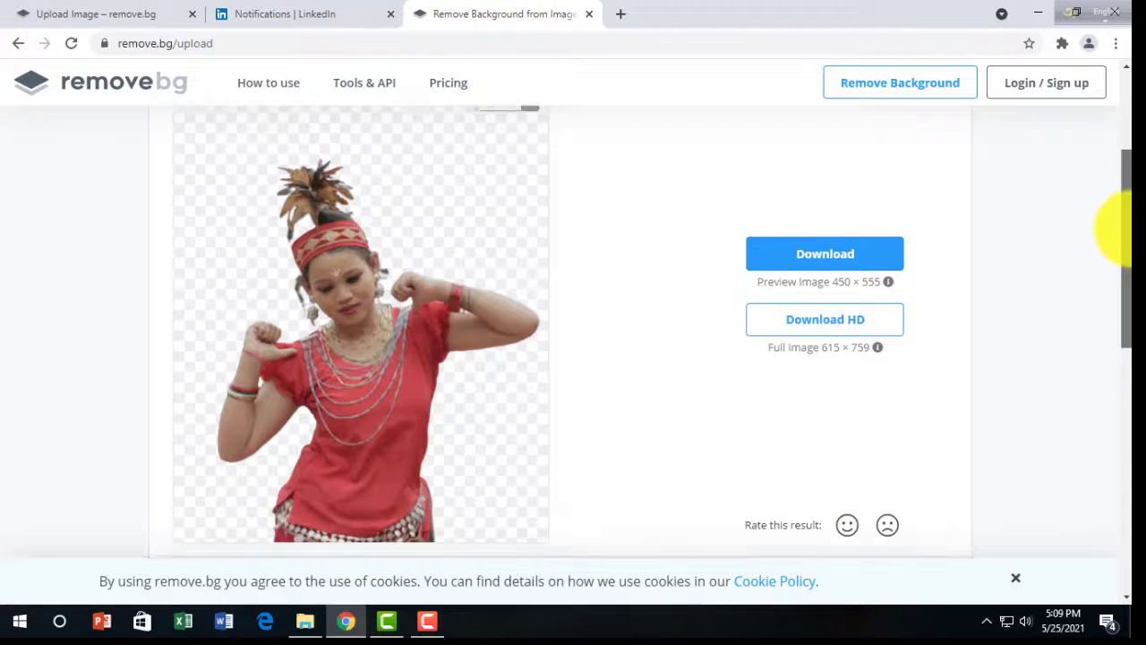
{"action": "mouse_move", "coordinate": [1120, 204]}
{"action": "left_mouse_down"}
{"action": "mouse_move", "coordinate": [1116, 307]}
{"action": "mouse_move", "coordinate": [1120, 219]}
{"action": "left_mouse_up"}
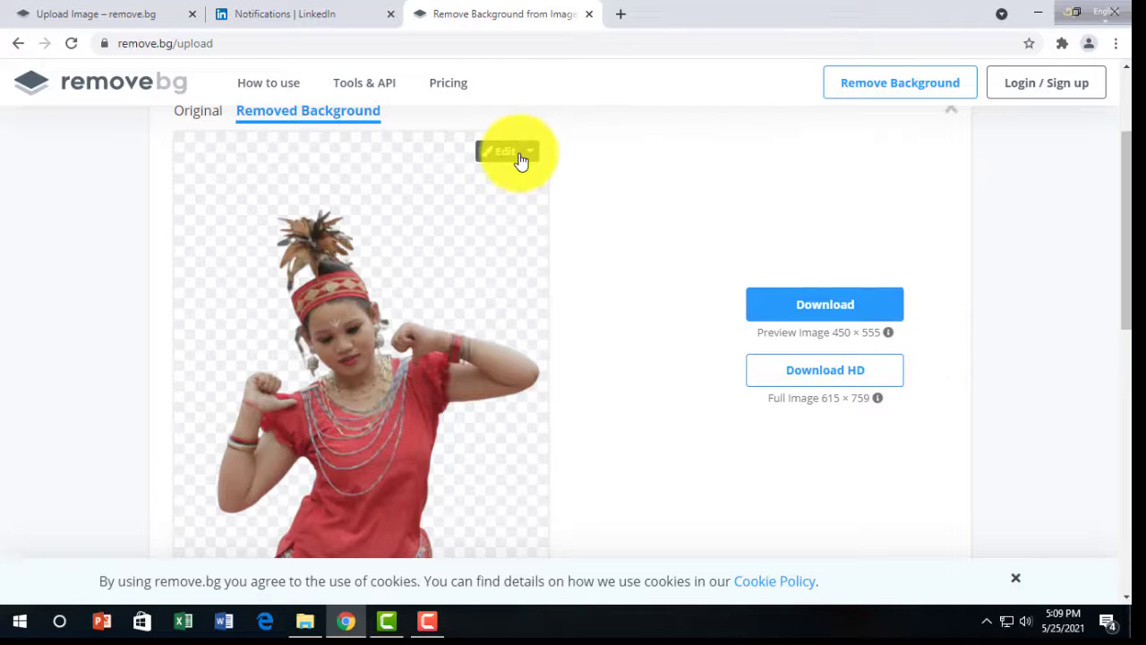
{"action": "left_click", "coordinate": [192, 120]}
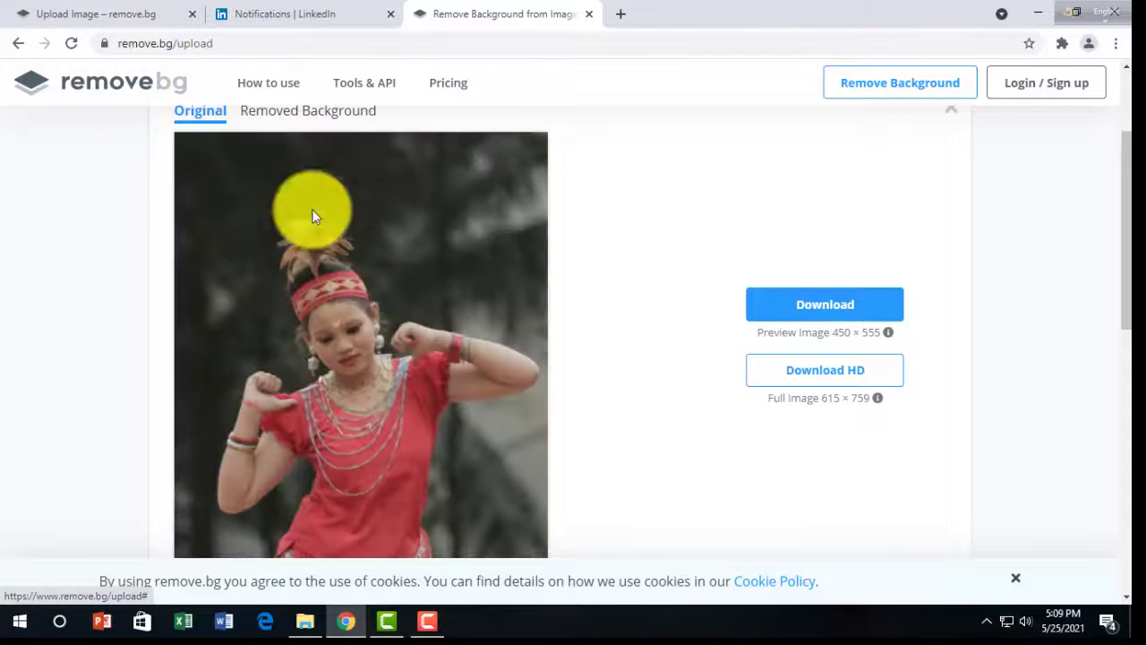
Return to the Removed Background cutout and open the background editor
{"action": "scroll", "coordinate": [1118, 268], "scroll_direction": "up", "scroll_amount": 2}
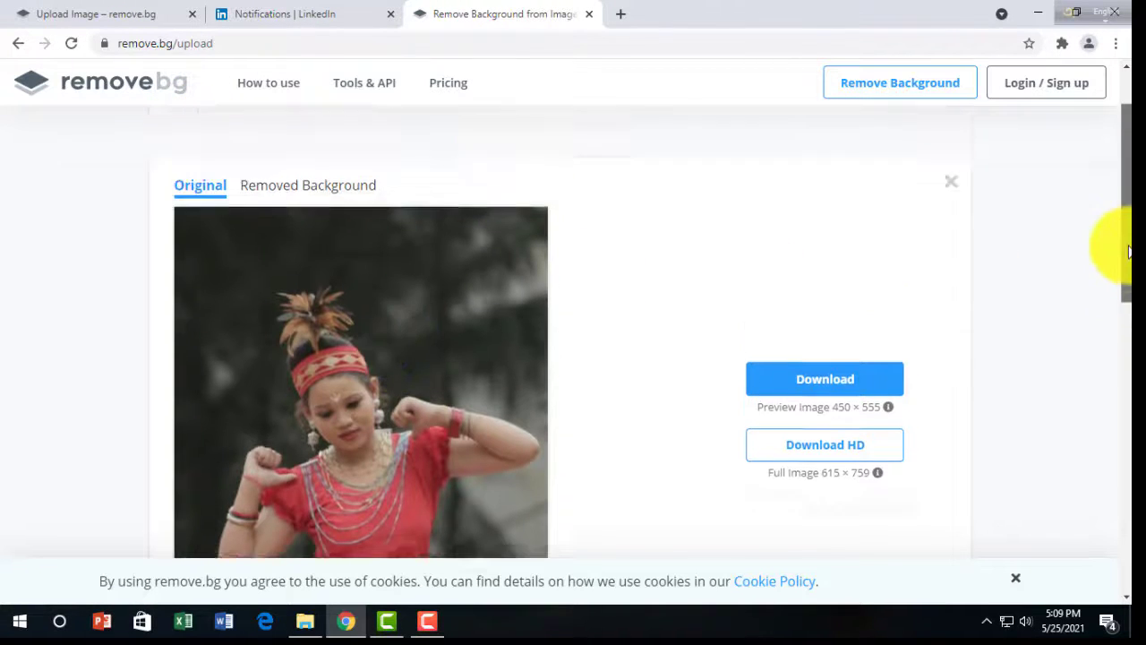
{"action": "mouse_move", "coordinate": [1123, 265]}
{"action": "left_mouse_down"}
{"action": "mouse_move", "coordinate": [1119, 225]}
{"action": "mouse_move", "coordinate": [1119, 389]}
{"action": "mouse_move", "coordinate": [1113, 282]}
{"action": "left_mouse_up"}
{"action": "left_click", "coordinate": [307, 174]}
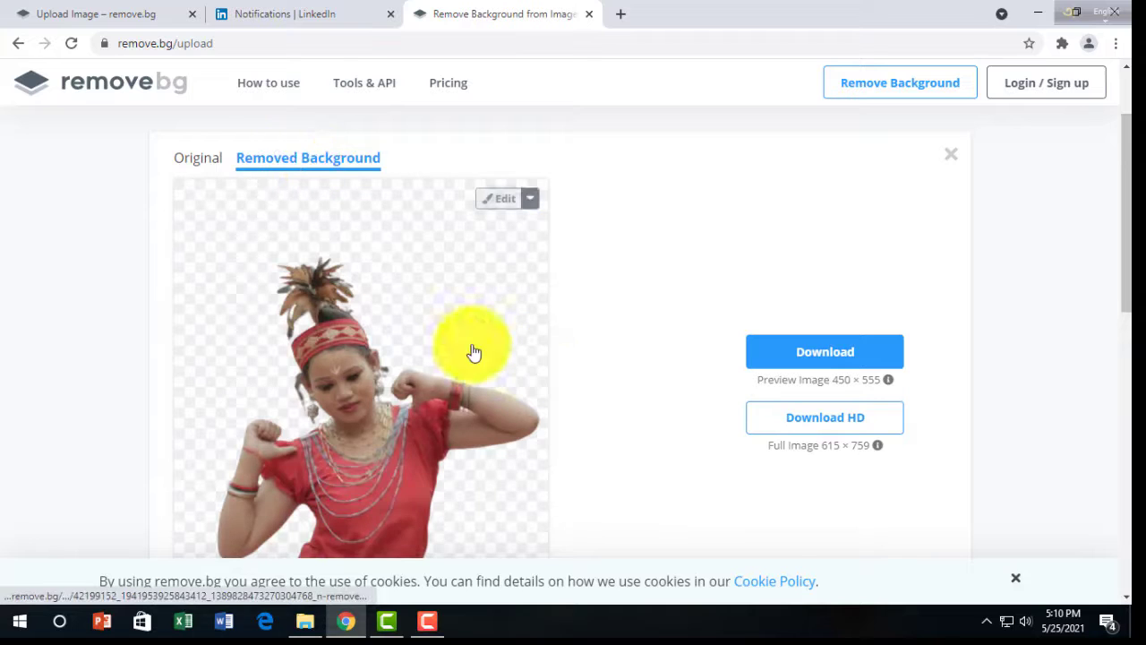
{"action": "left_click", "coordinate": [528, 202]}
{"action": "left_click", "coordinate": [507, 247]}
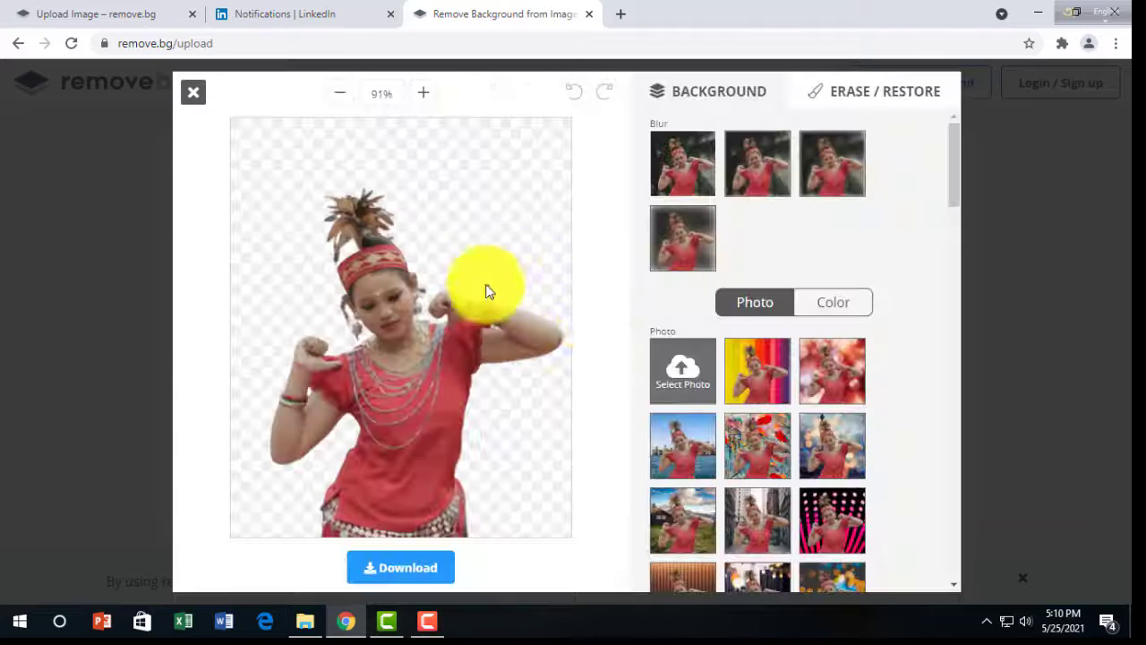
Try the autumn trees and blue sky backgrounds, ending on leaves over wooden planks
{"action": "left_click_drag", "start_coordinate": [951, 175], "coordinate": [963, 438]}
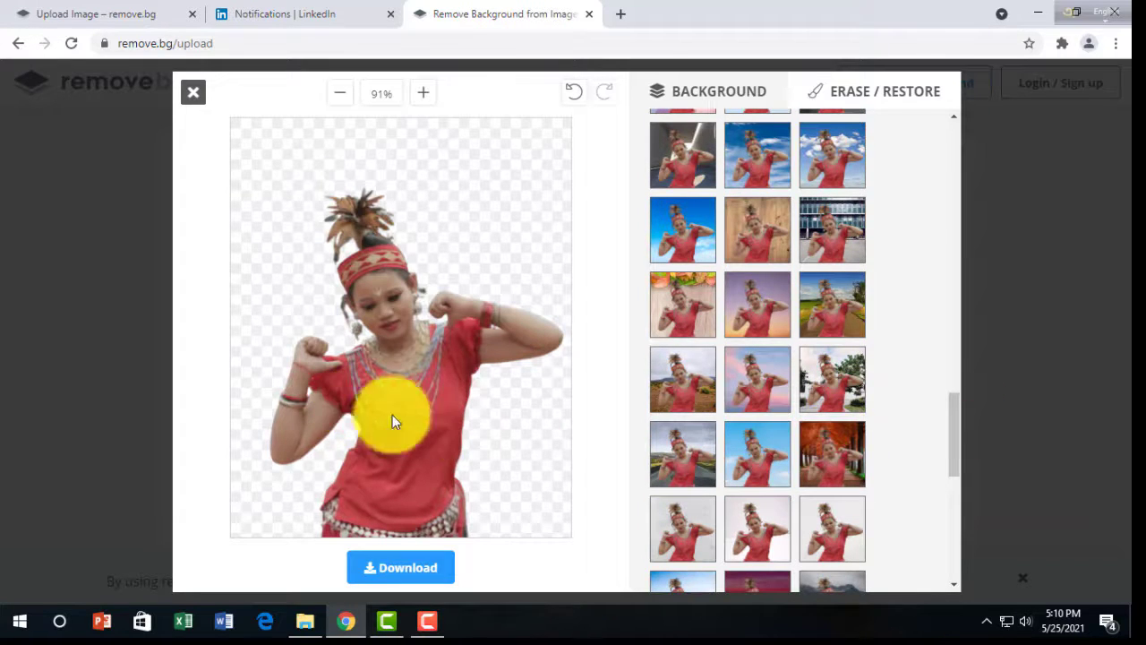
{"action": "left_click", "coordinate": [842, 423]}
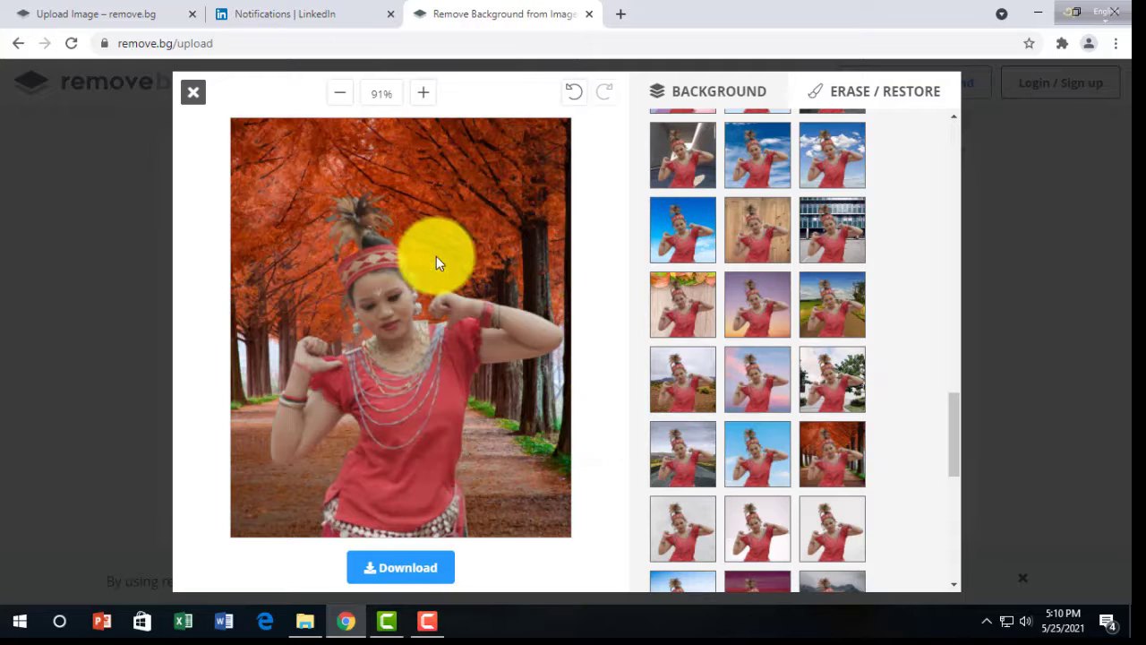
{"action": "left_click", "coordinate": [761, 457]}
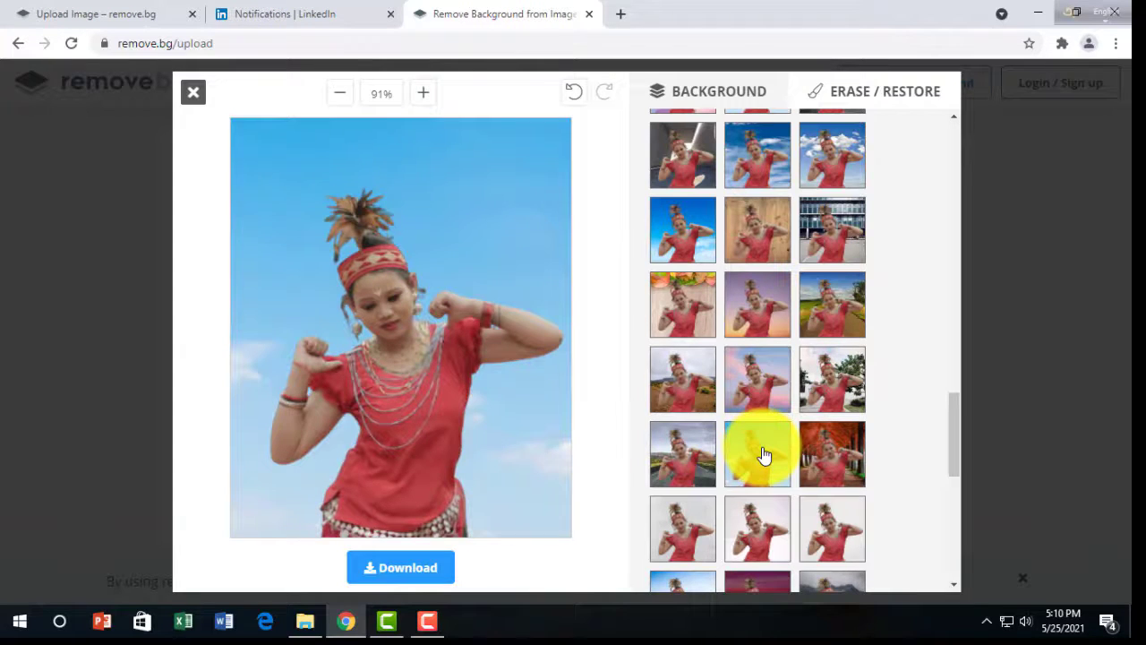
{"action": "left_click", "coordinate": [685, 309]}
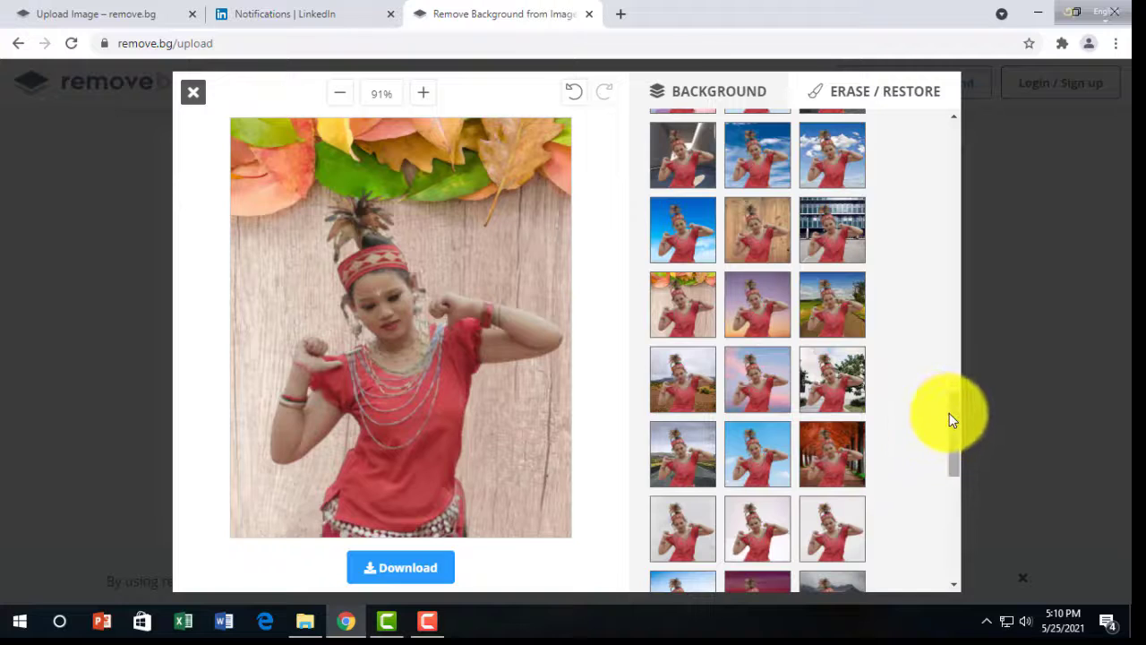
Try another scenic background, then the city street background
{"action": "scroll", "coordinate": [951, 416], "scroll_direction": "down", "scroll_amount": 5}
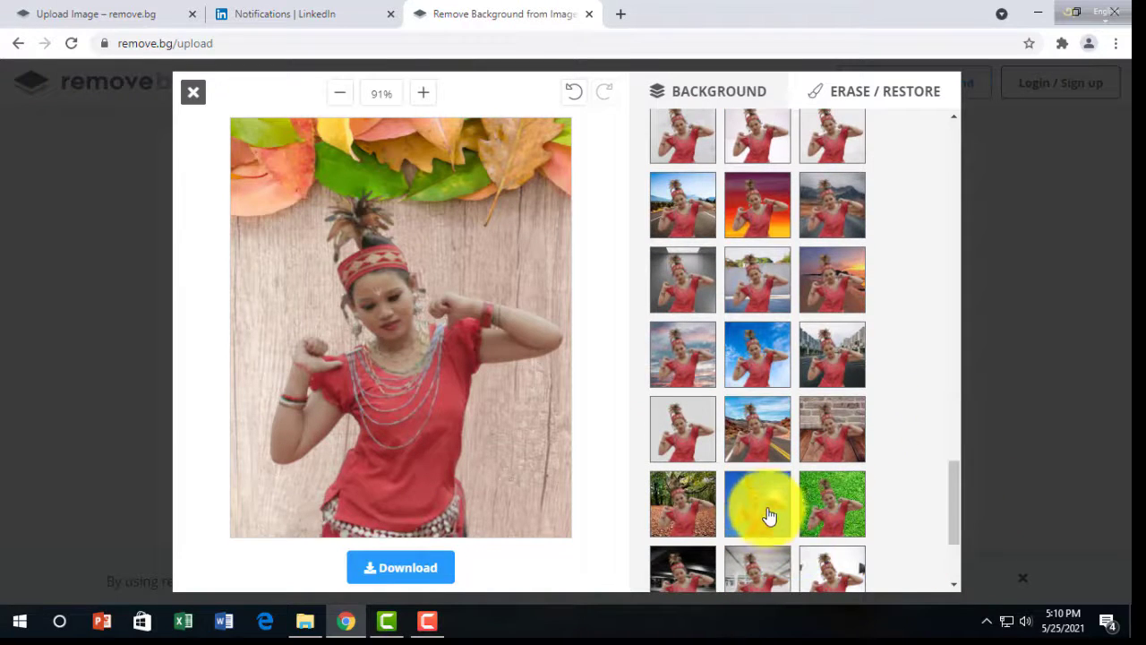
{"action": "left_click", "coordinate": [845, 294]}
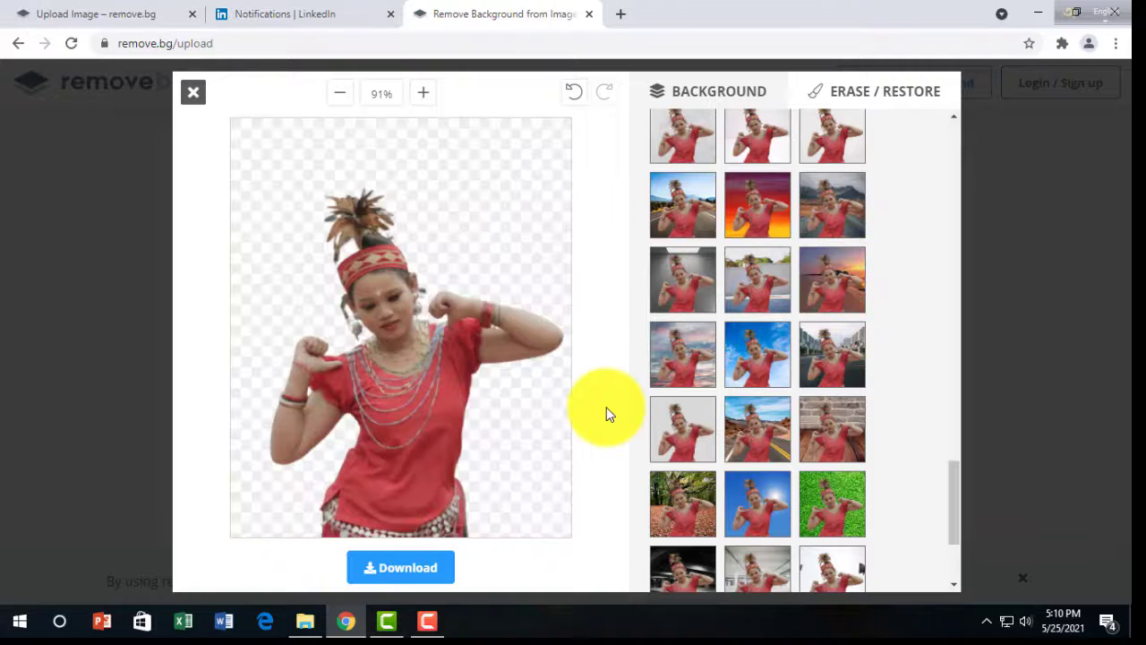
{"action": "left_click", "coordinate": [837, 367]}
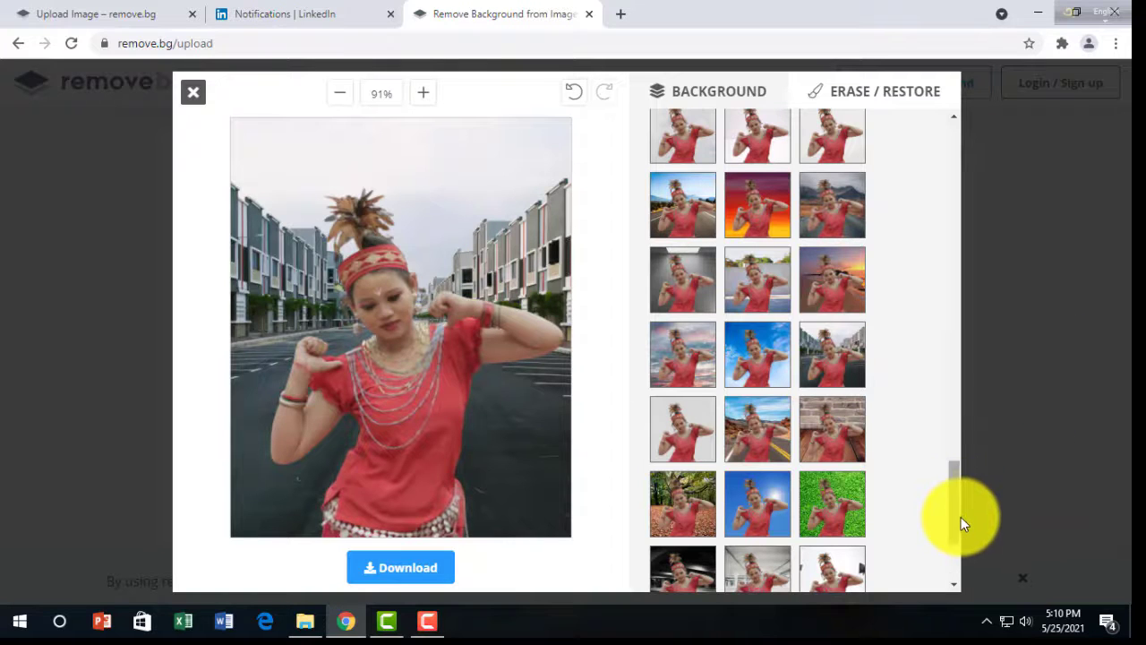
Try the parking garage, sunset forest and Golden Gate bridge backgrounds
{"action": "scroll", "coordinate": [958, 533], "scroll_direction": "down", "scroll_amount": 1}
{"action": "left_click_drag", "start_coordinate": [956, 531], "coordinate": [954, 560]}
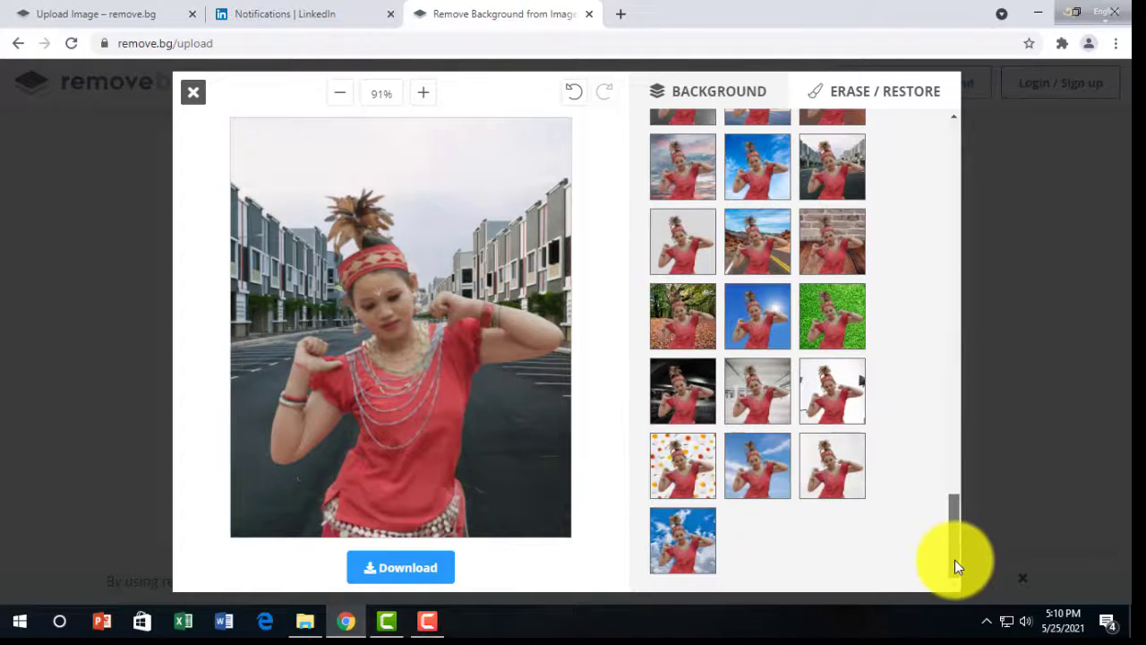
{"action": "left_click", "coordinate": [688, 461]}
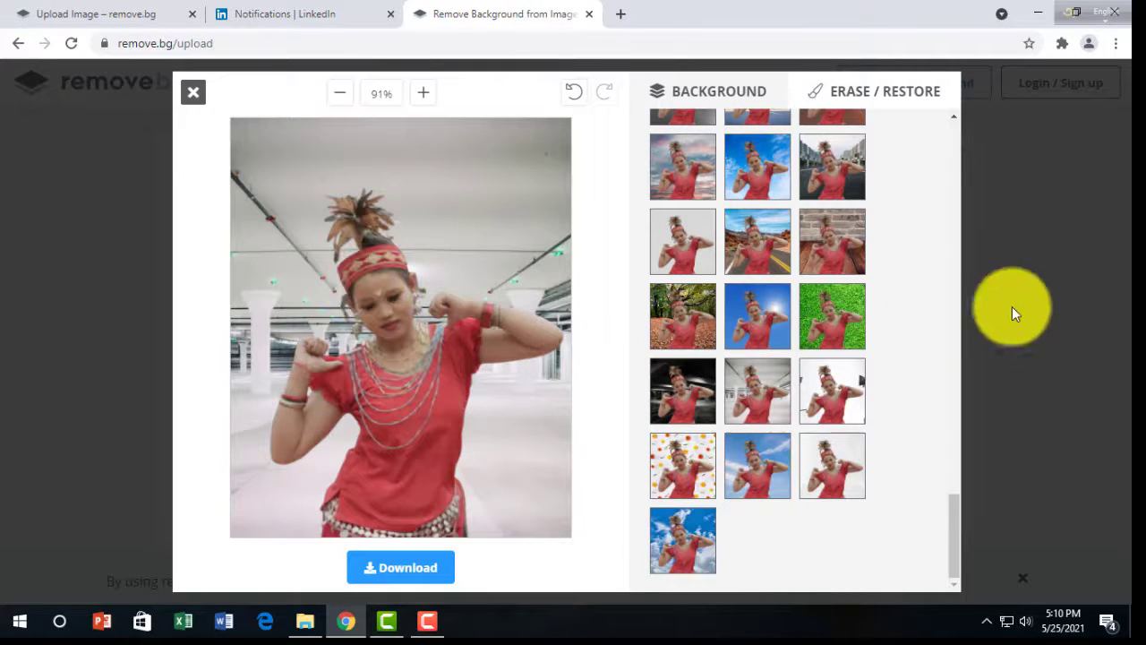
{"action": "left_click_drag", "start_coordinate": [948, 538], "coordinate": [947, 302]}
{"action": "left_click", "coordinate": [700, 275]}
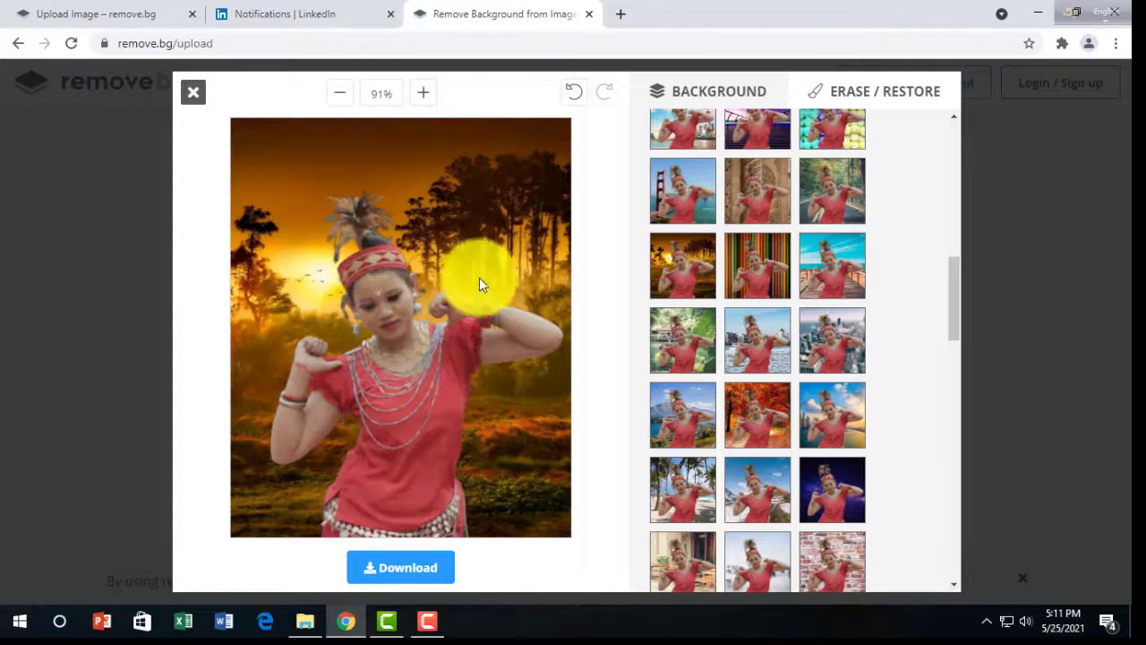
{"action": "left_click", "coordinate": [683, 203]}
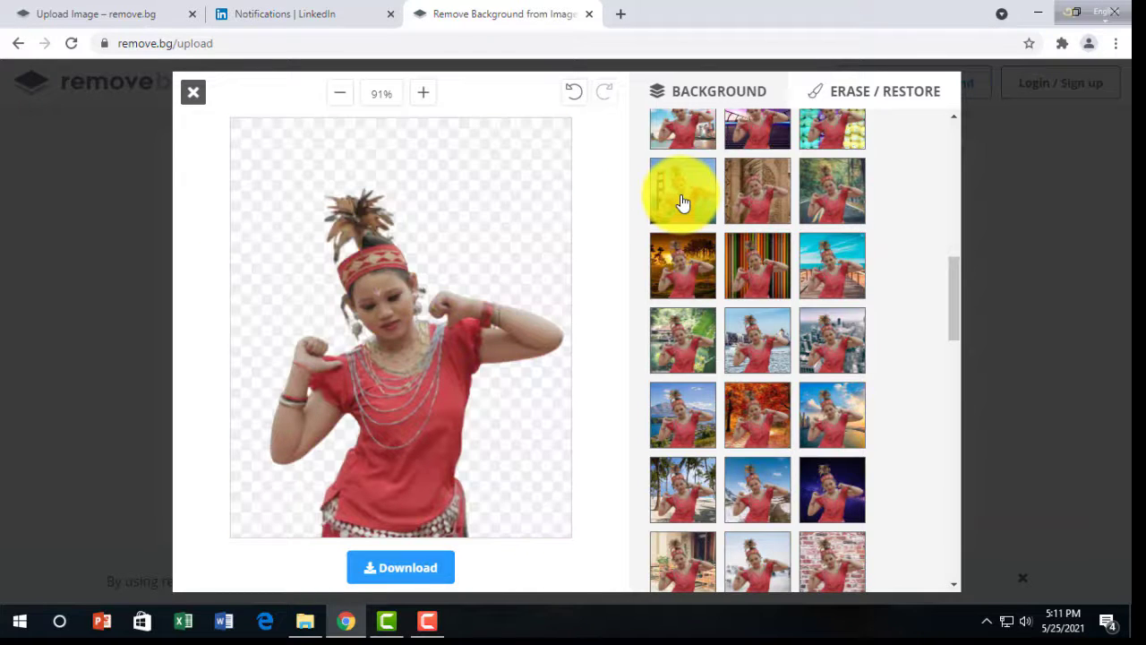
Try the blur option, then the red bokeh, pink stage-lights and city-street backgrounds
{"action": "left_click_drag", "start_coordinate": [951, 291], "coordinate": [962, 121]}
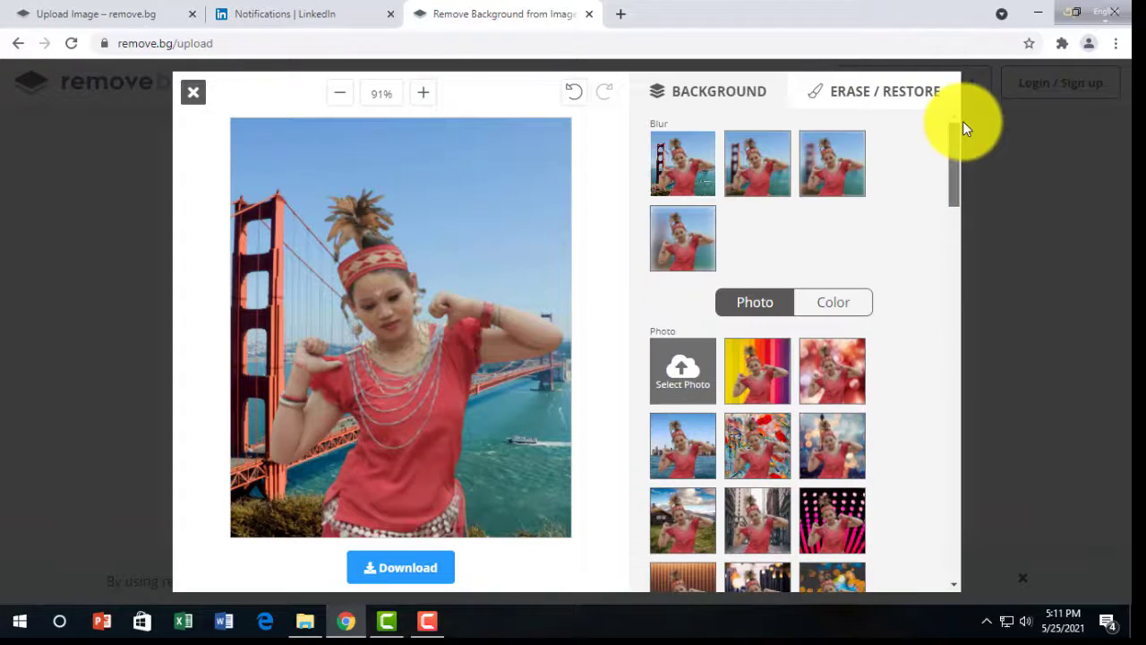
{"action": "left_click", "coordinate": [692, 239]}
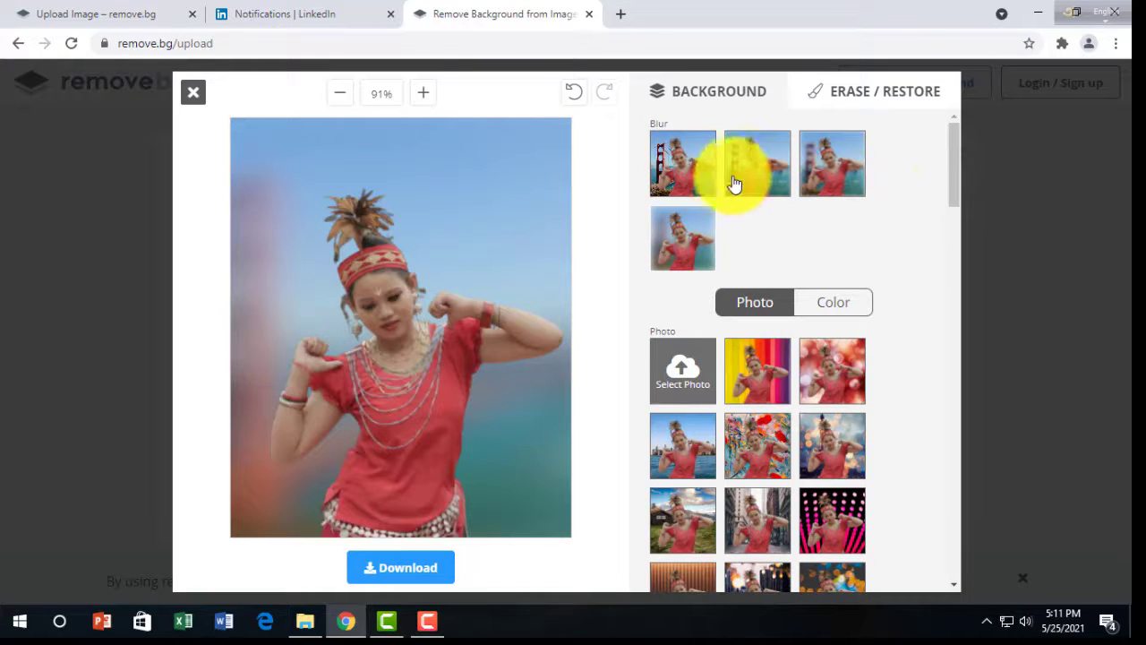
{"action": "left_click_drag", "start_coordinate": [955, 180], "coordinate": [952, 215]}
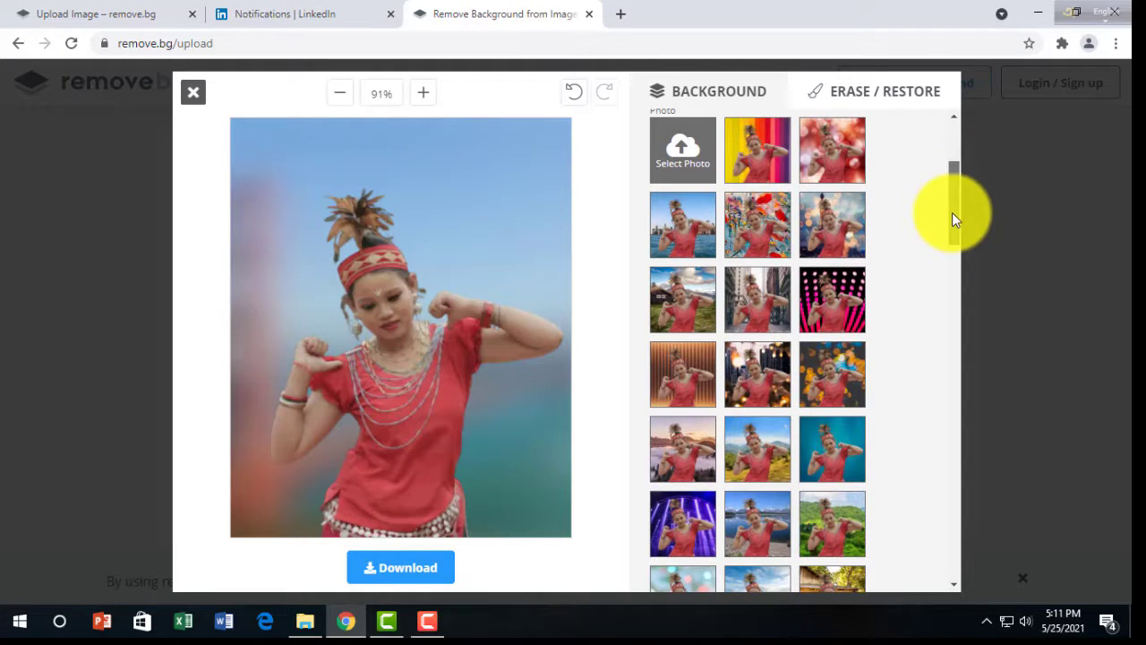
{"action": "left_click", "coordinate": [757, 234]}
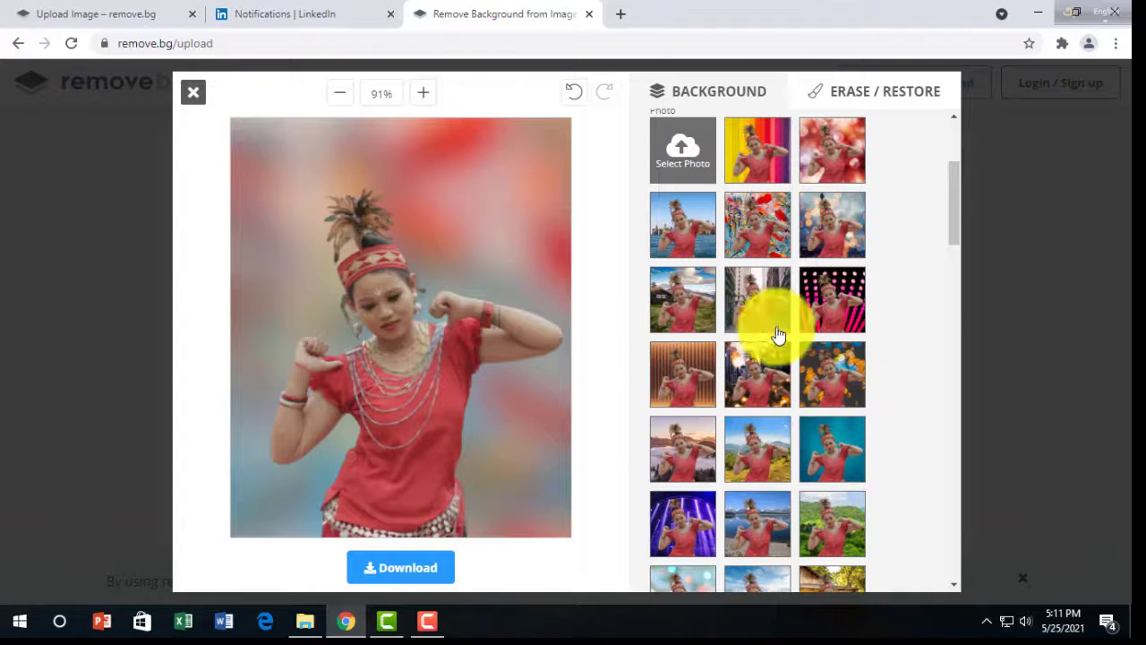
{"action": "left_click", "coordinate": [835, 302]}
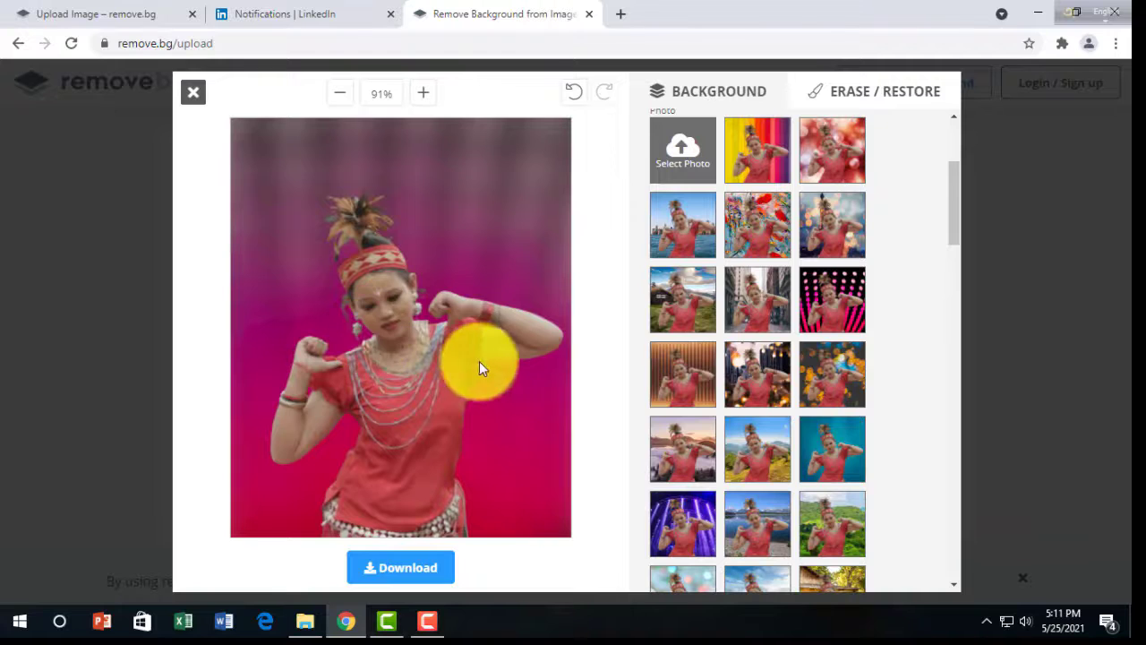
{"action": "left_click", "coordinate": [760, 320]}
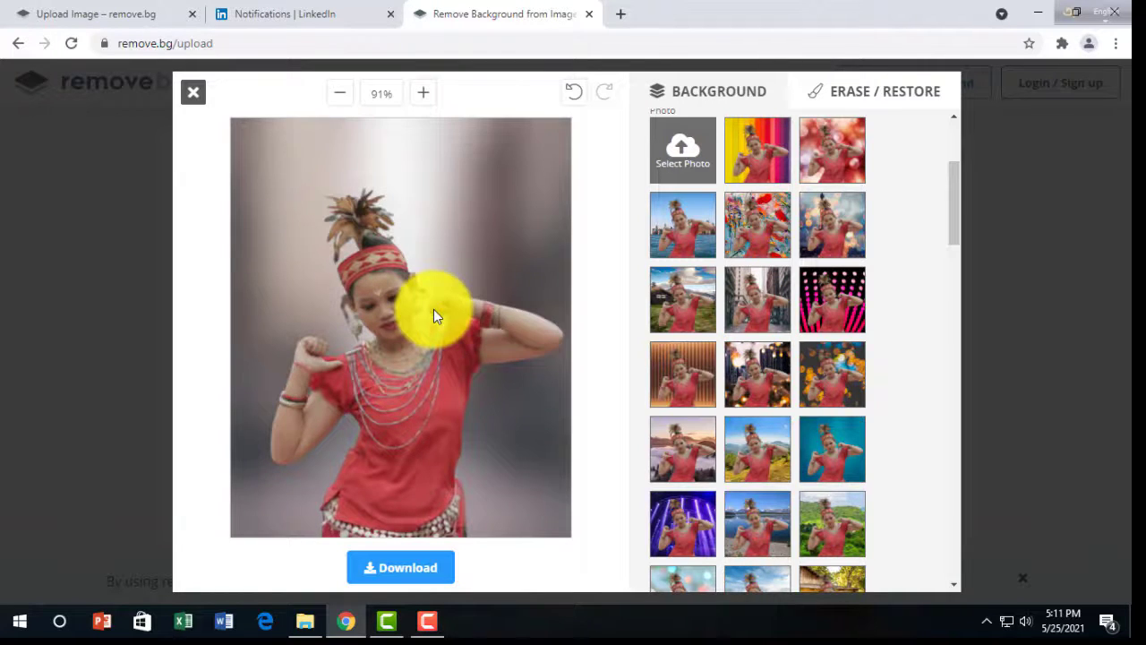
Cycle through city bokeh and pink-dot photos, settling on the purple stage-lights background
{"action": "left_click_drag", "start_coordinate": [948, 238], "coordinate": [951, 199]}
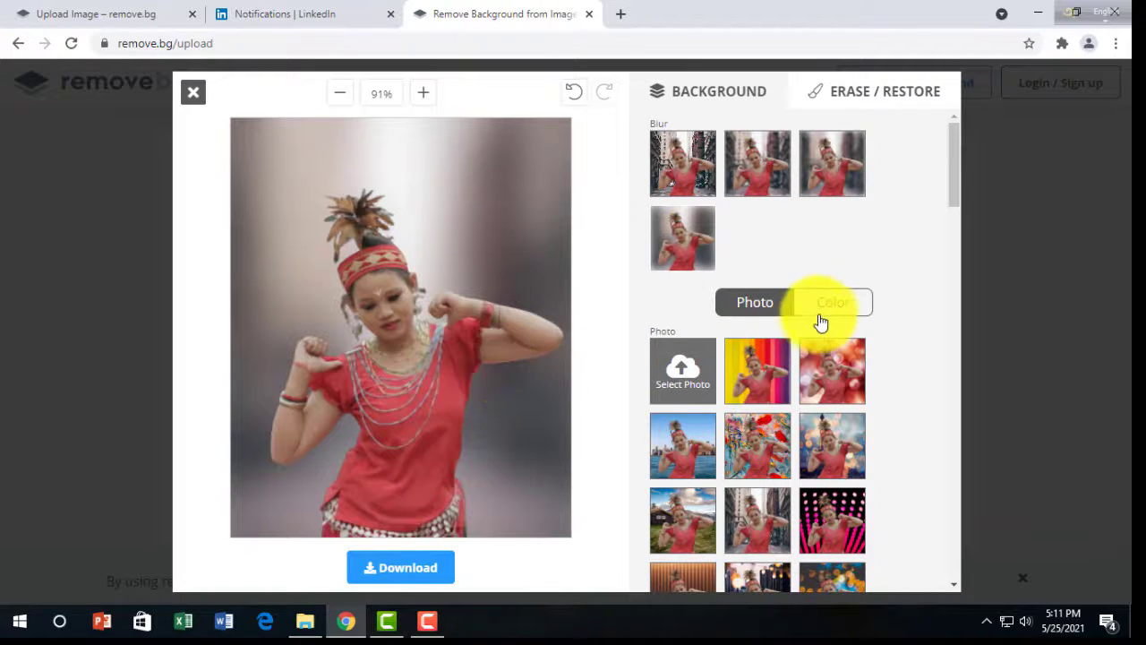
{"action": "left_click", "coordinate": [694, 177]}
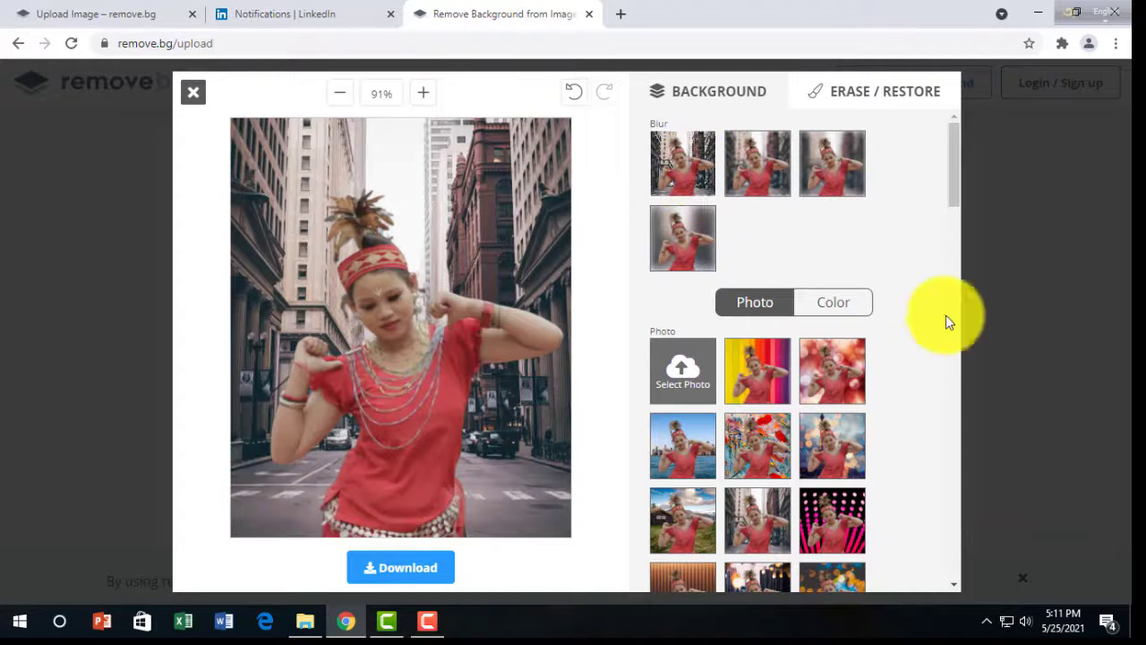
{"action": "left_click_drag", "start_coordinate": [958, 197], "coordinate": [958, 253]}
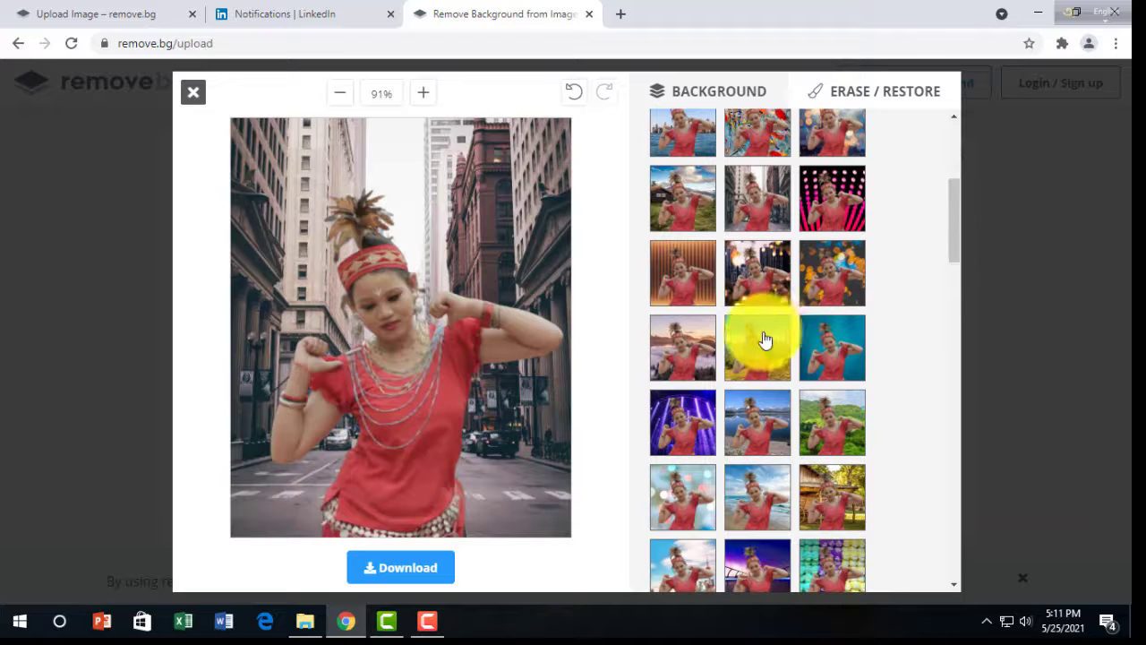
{"action": "left_click", "coordinate": [771, 288]}
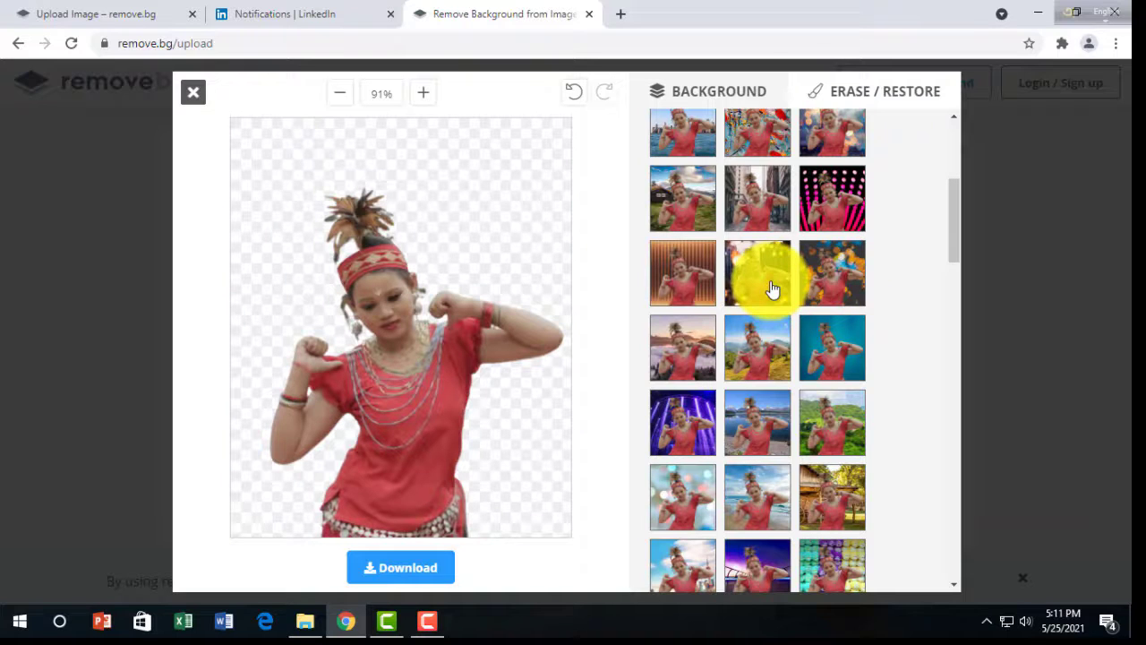
{"action": "left_click", "coordinate": [834, 287]}
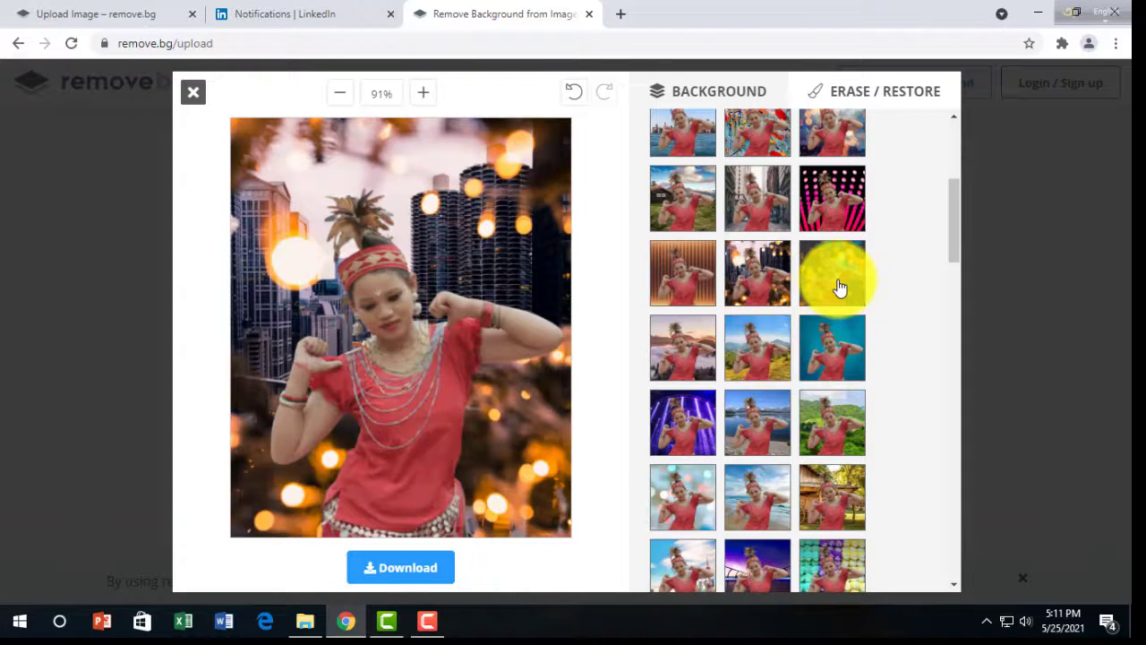
{"action": "left_click", "coordinate": [836, 284]}
{"action": "left_click", "coordinate": [833, 207]}
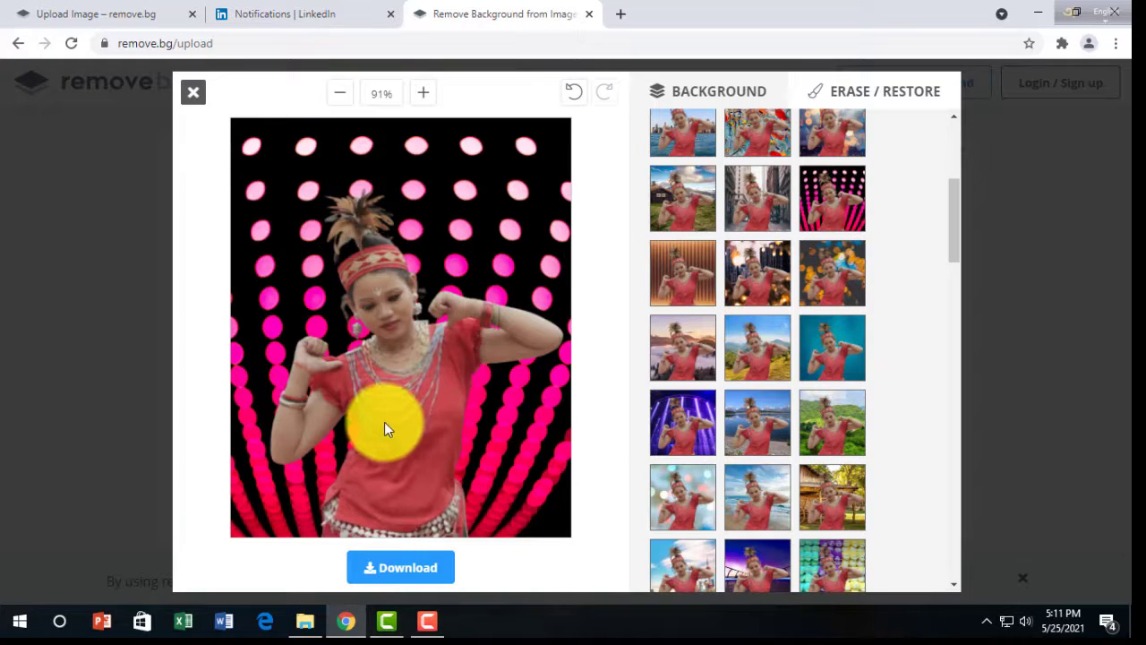
{"action": "left_click", "coordinate": [684, 424]}
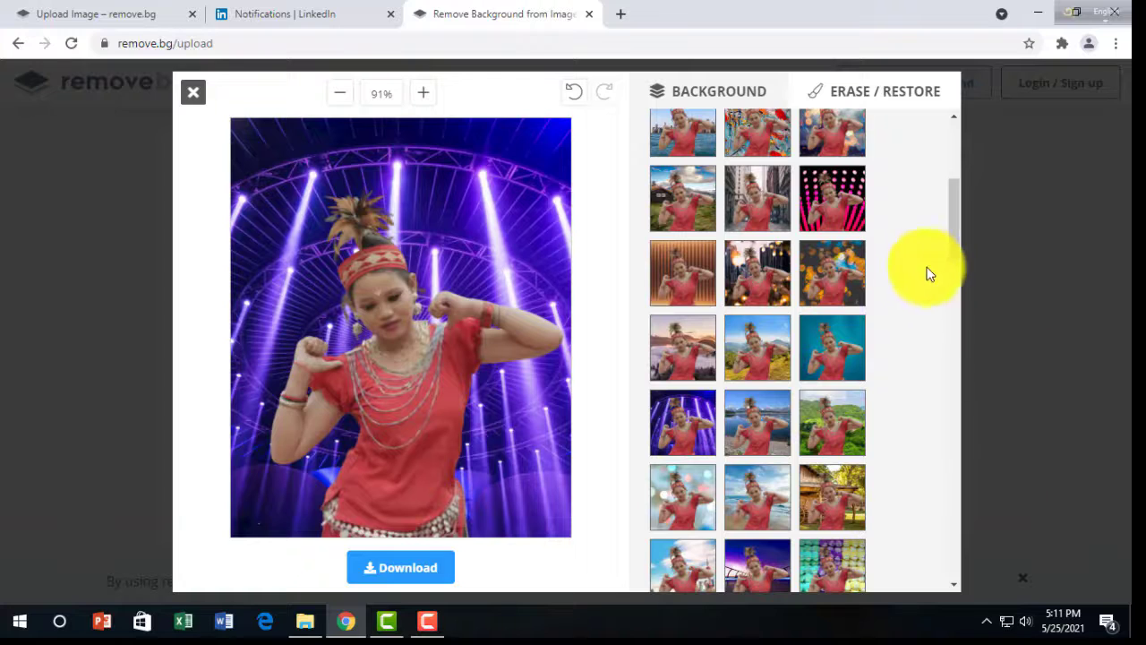
{"action": "scroll", "coordinate": [954, 221], "scroll_direction": "up", "scroll_amount": 2}
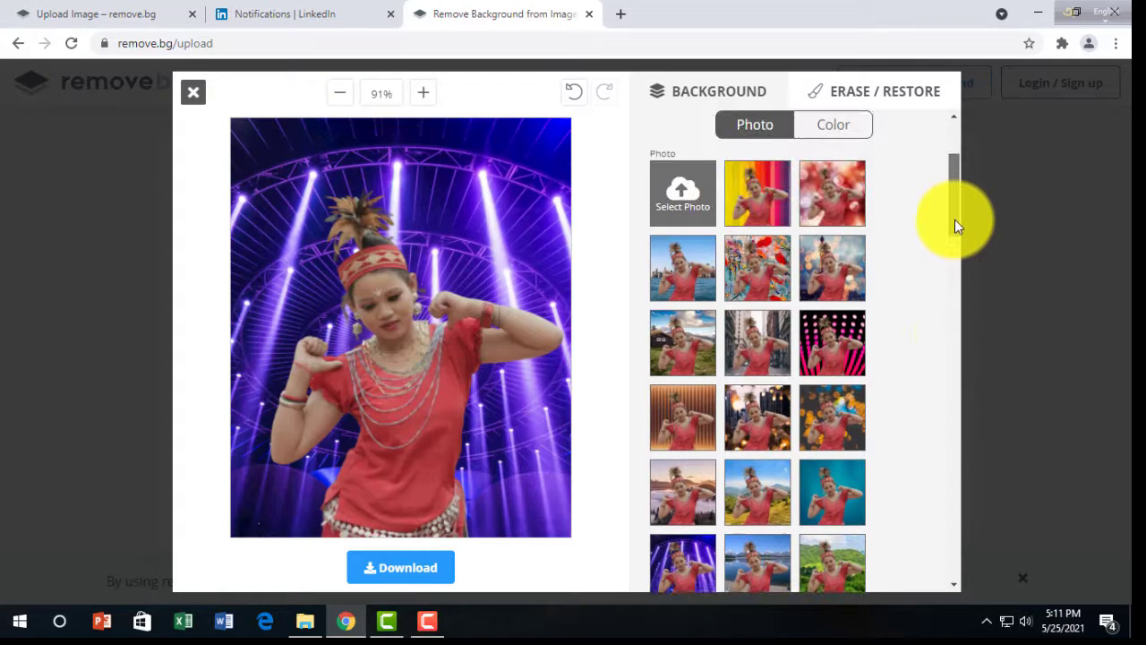
{"action": "scroll", "coordinate": [949, 182], "scroll_direction": "up", "scroll_amount": 2}
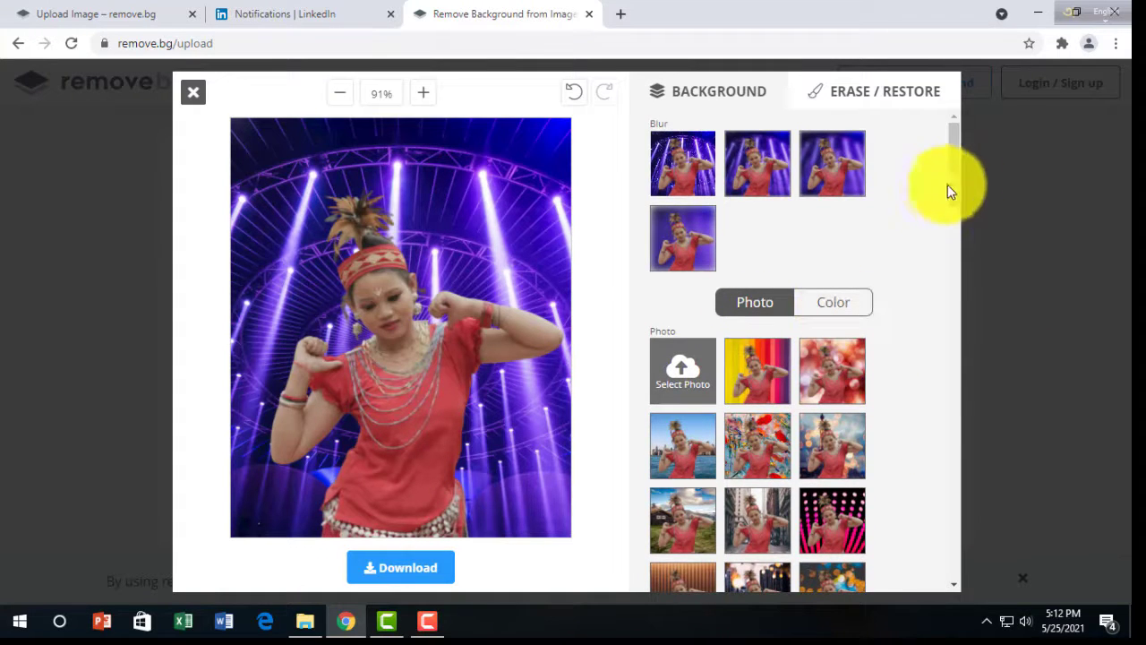
{"action": "key", "text": "ctrl+a"}
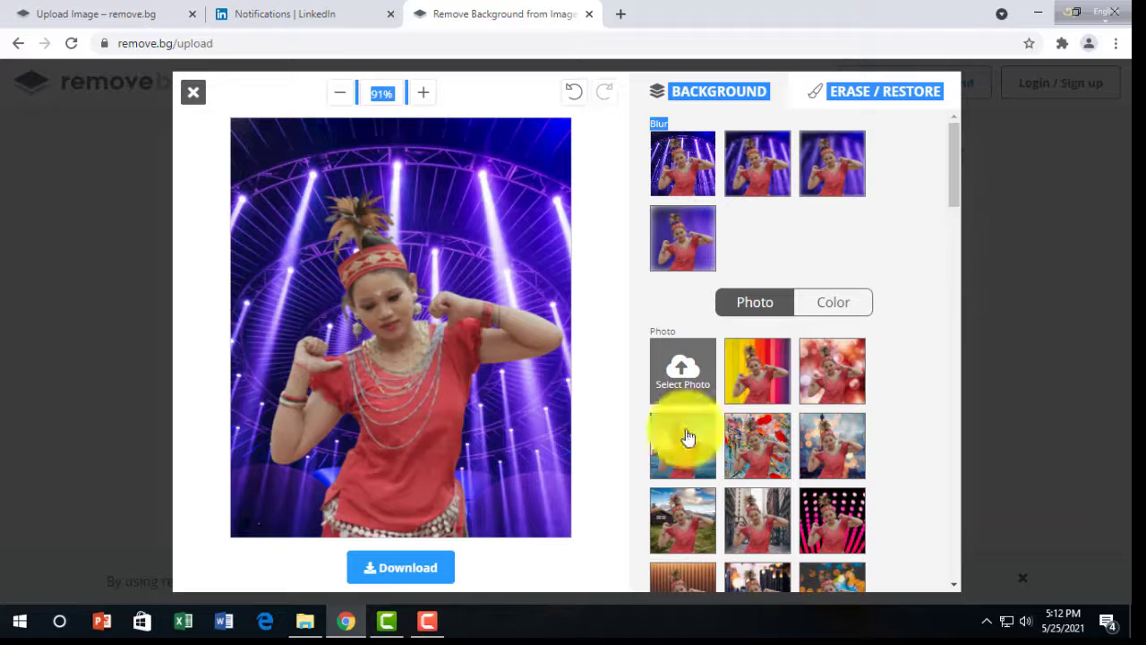
Dismiss the download choices and zoom the preview to 111% and back to 91%
{"action": "left_click", "coordinate": [422, 571]}
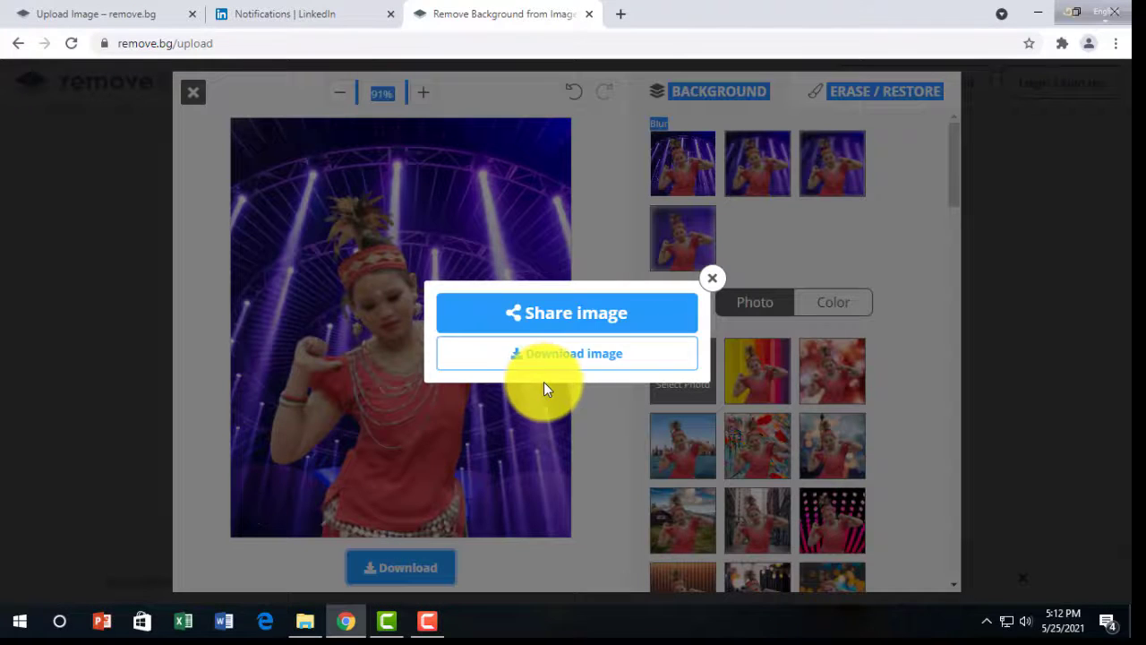
{"action": "left_click", "coordinate": [713, 278]}
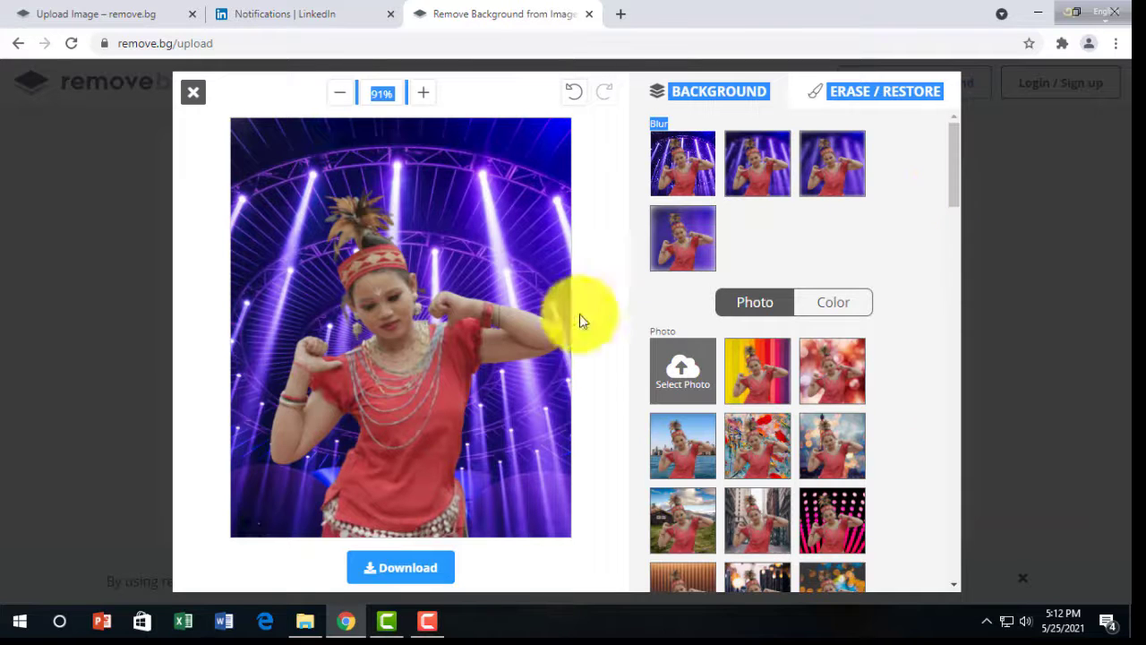
{"action": "left_click_drag", "start_coordinate": [961, 215], "coordinate": [978, 556]}
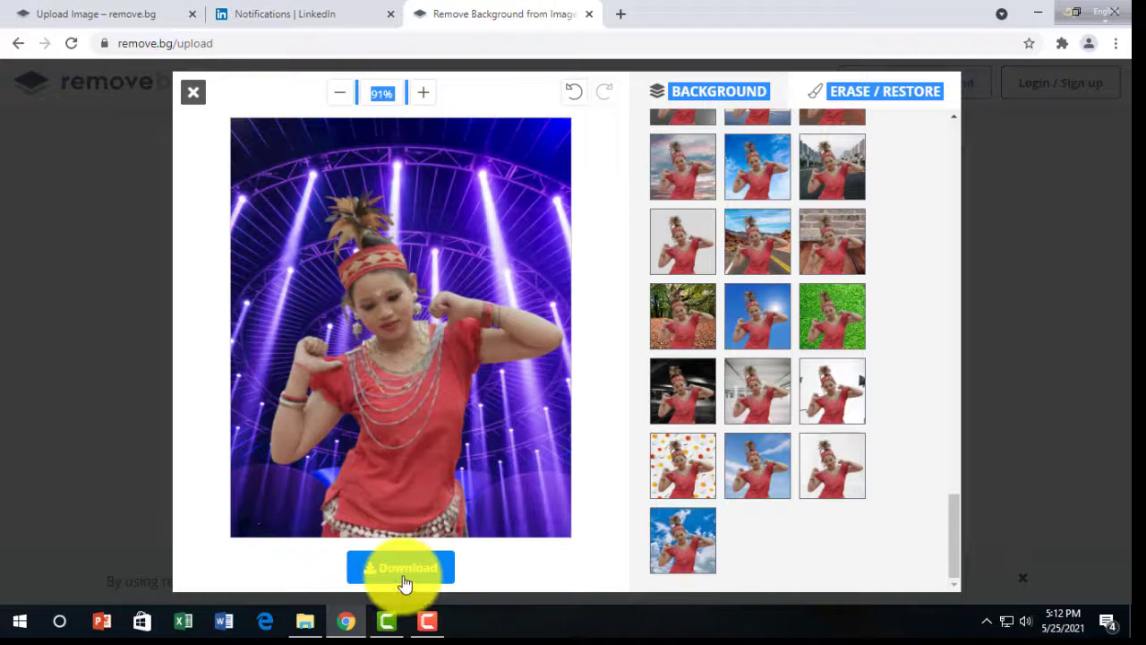
{"action": "left_click", "coordinate": [422, 97]}
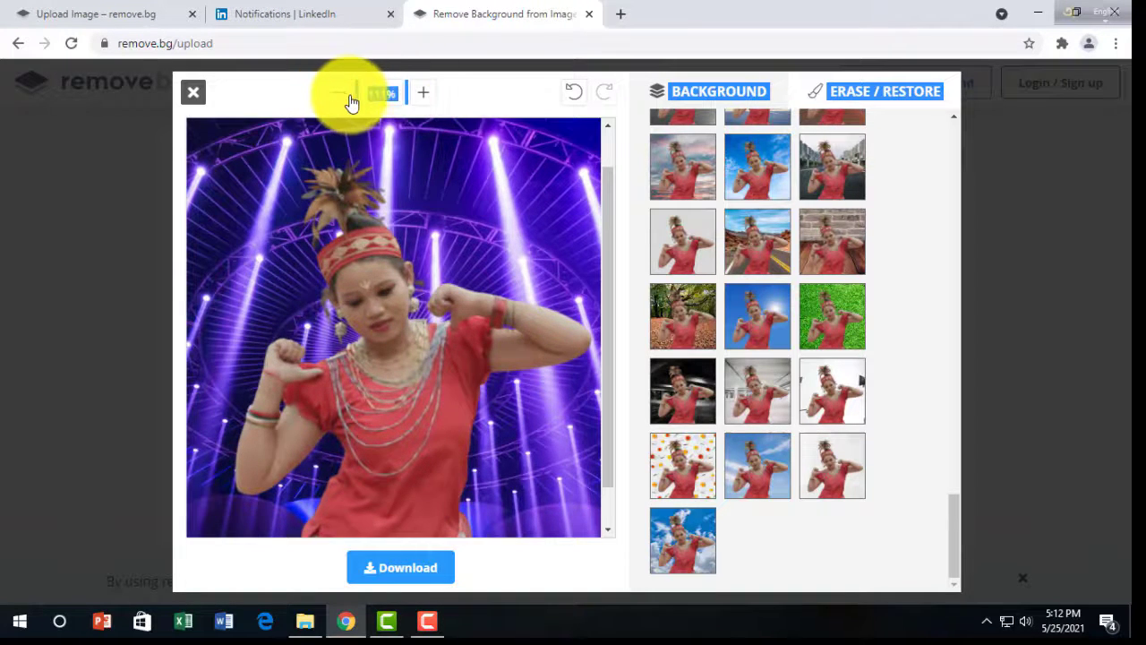
{"action": "left_click", "coordinate": [347, 96]}
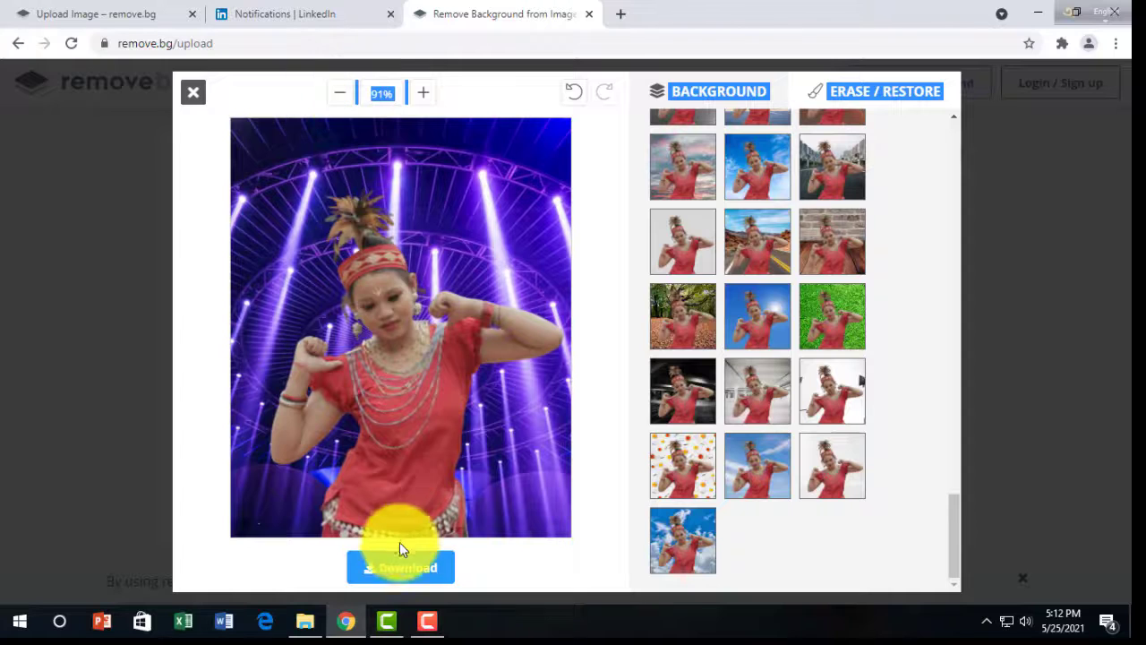
Download the finished image and show it in its Downloads folder
{"action": "left_click", "coordinate": [397, 567]}
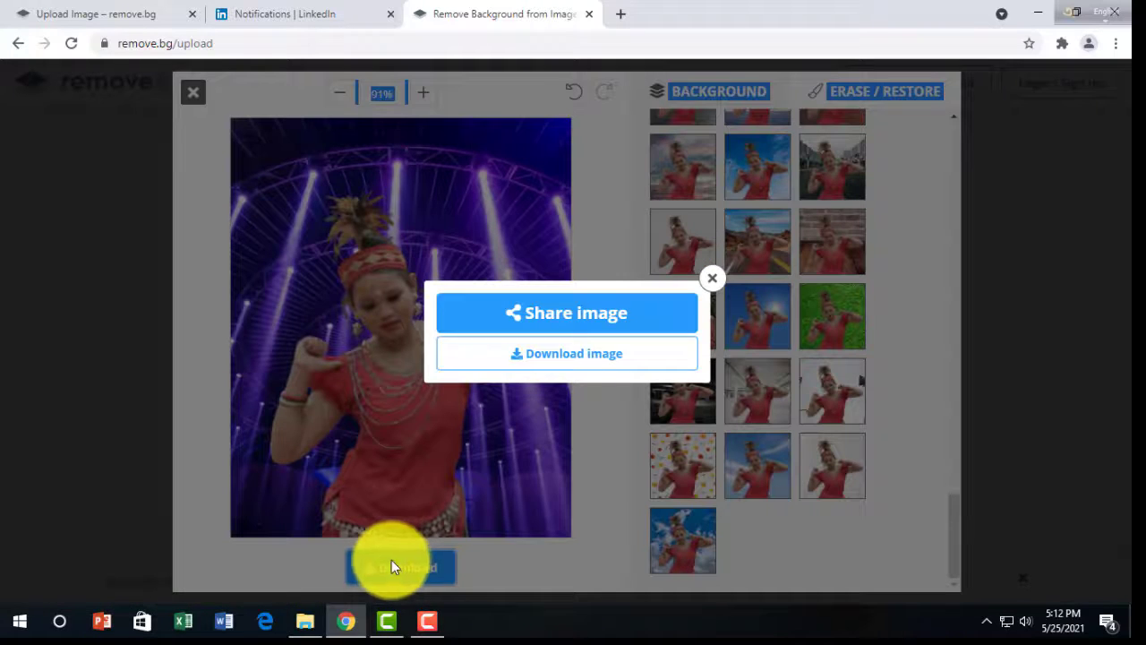
{"action": "left_click", "coordinate": [580, 355]}
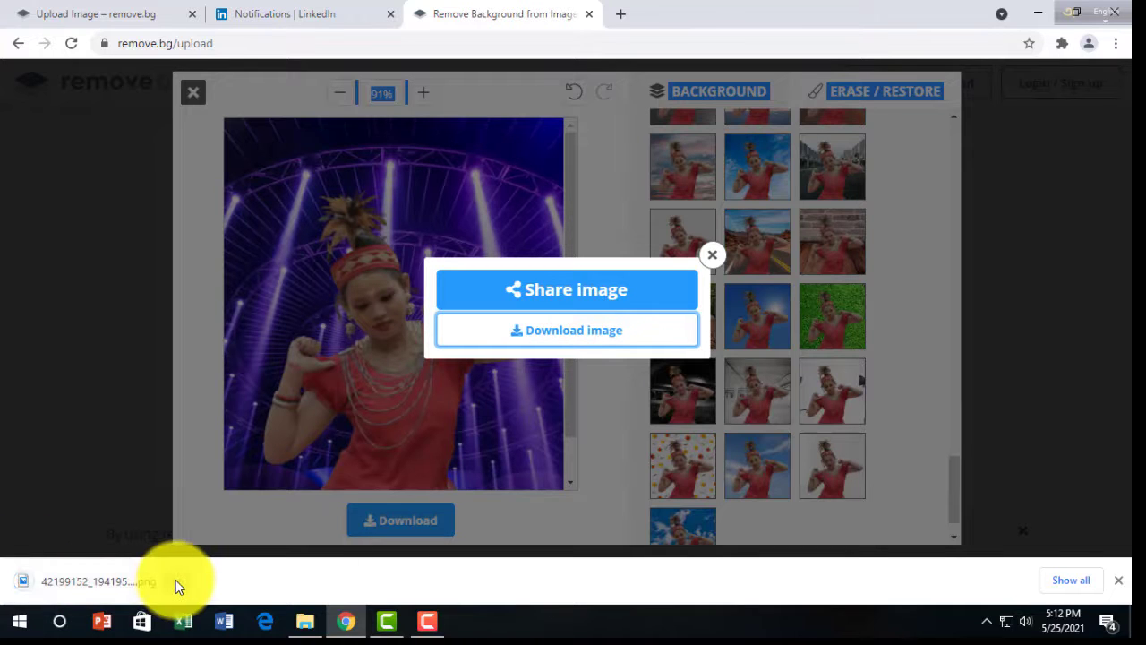
{"action": "left_click", "coordinate": [175, 579]}
{"action": "left_click", "coordinate": [220, 528]}
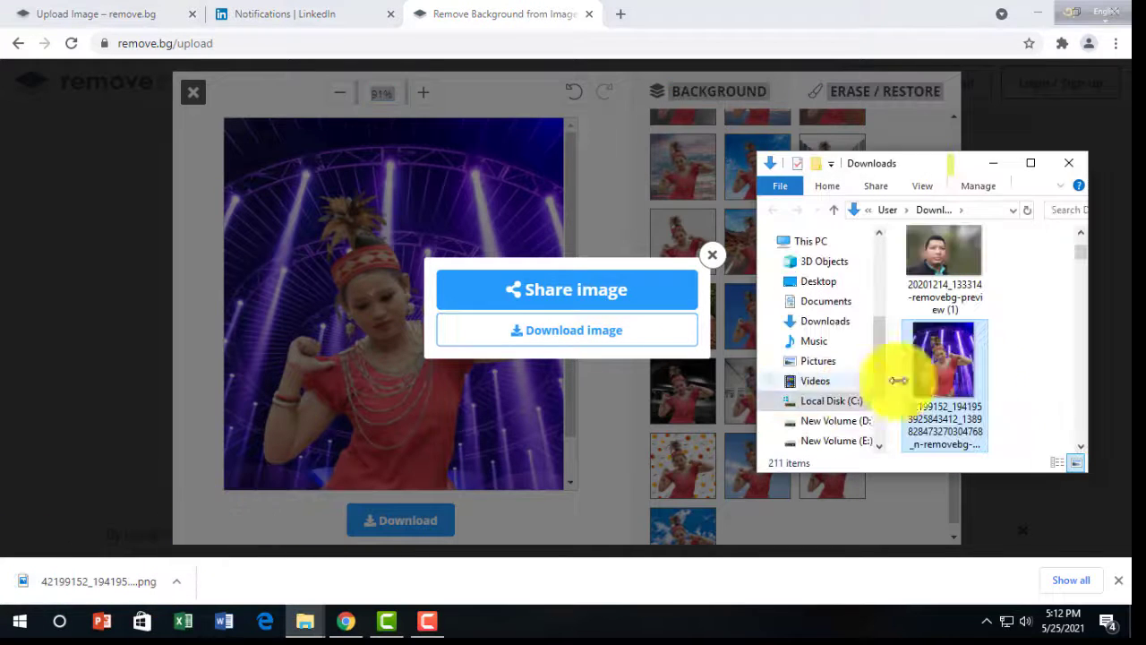
Copy the downloaded PNG onto the desktop and open it in Photos
{"action": "right_click", "coordinate": [940, 375]}
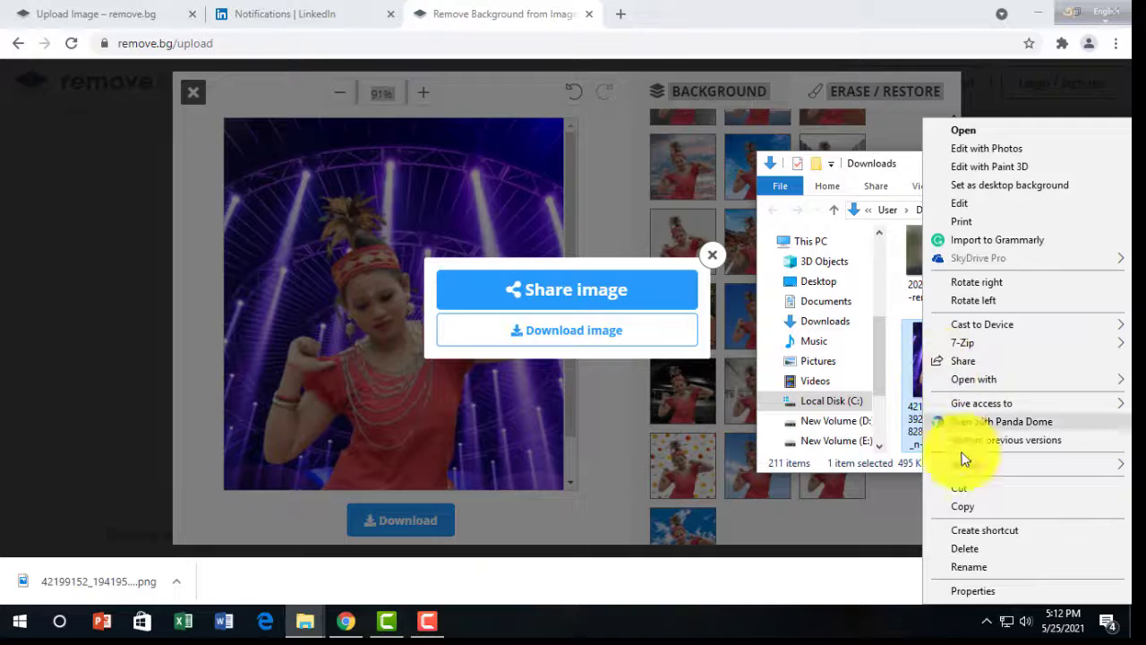
{"action": "left_click", "coordinate": [963, 505]}
{"action": "left_click", "coordinate": [993, 163]}
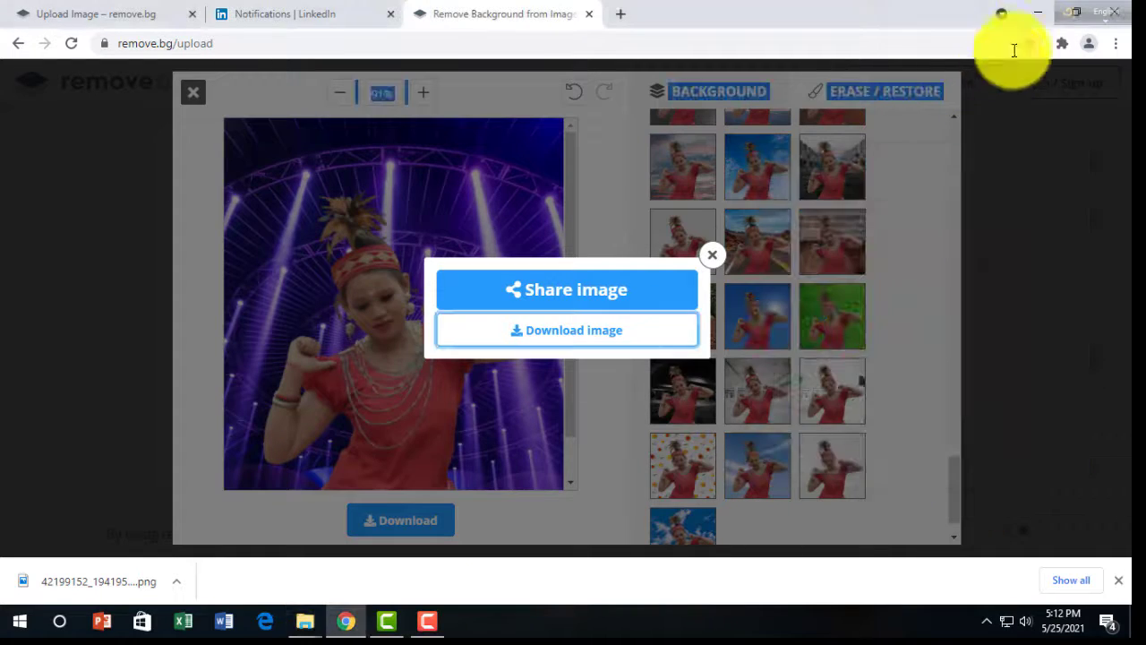
{"action": "left_click", "coordinate": [1037, 14]}
{"action": "right_click", "coordinate": [703, 139]}
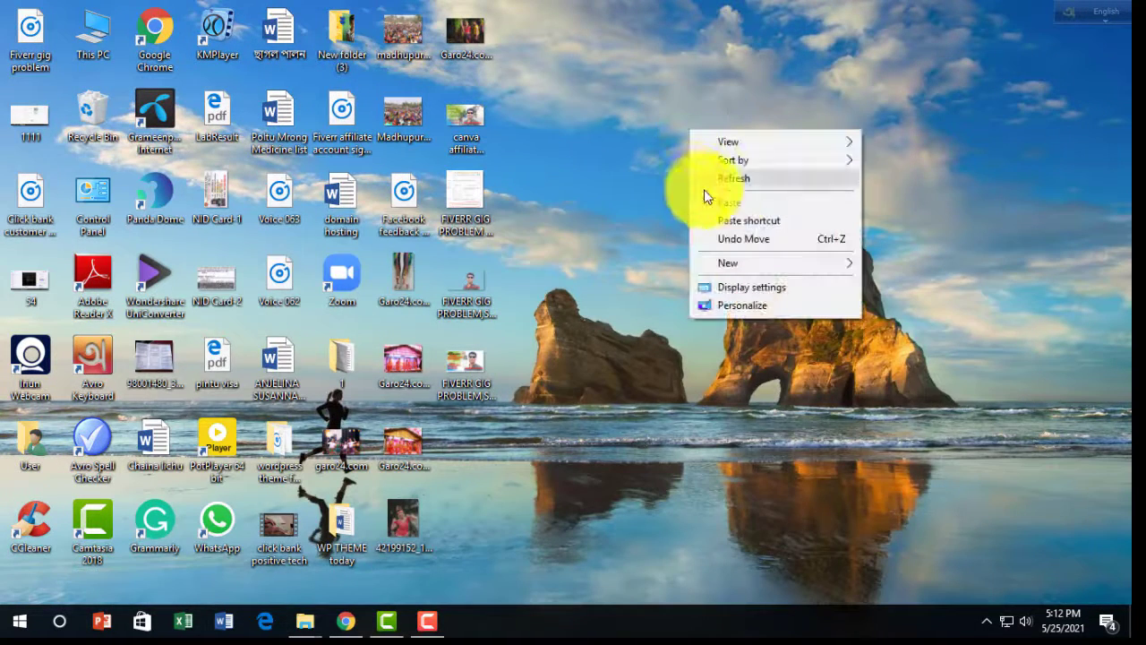
{"action": "left_click", "coordinate": [727, 202]}
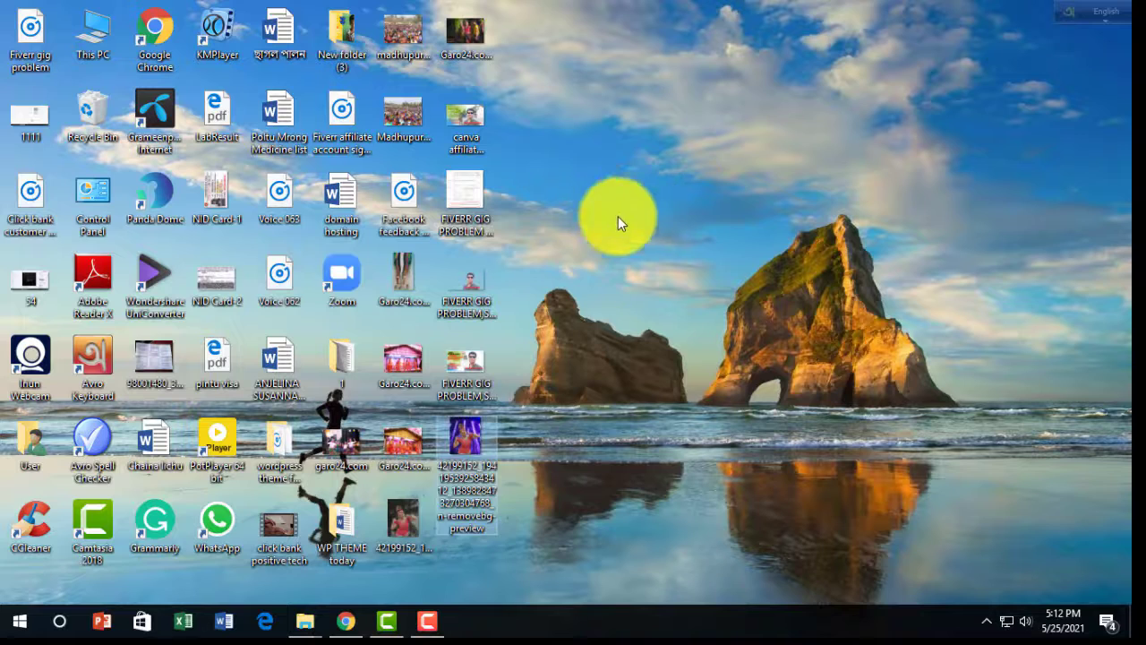
{"action": "double_click", "coordinate": [462, 440]}
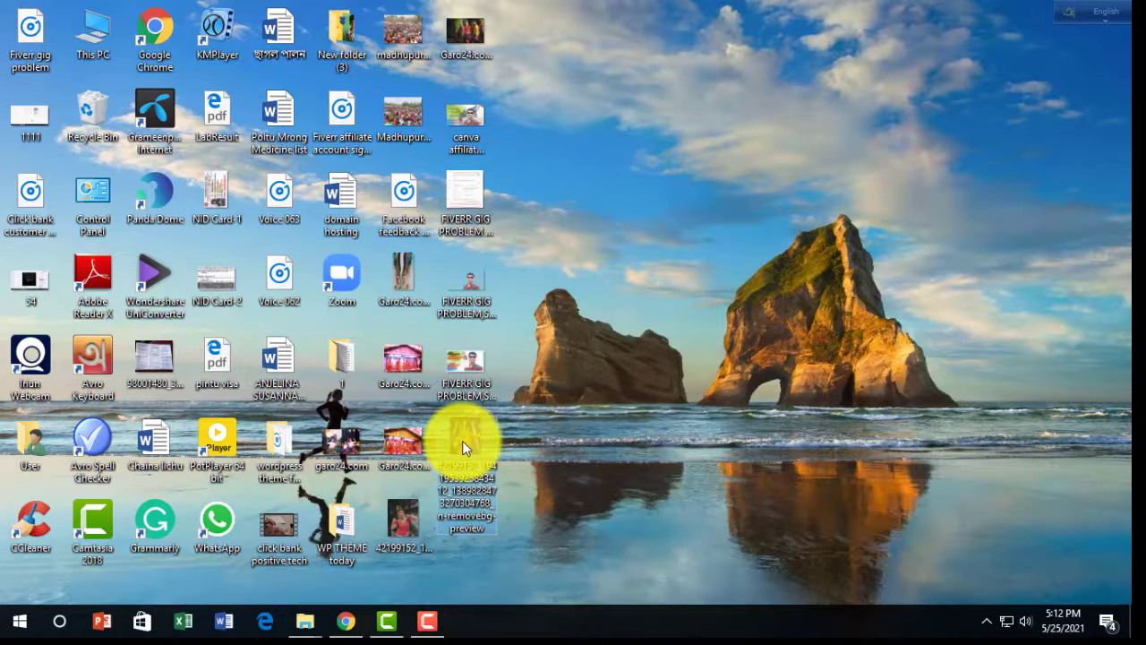
{"action": "left_click", "coordinate": [948, 87]}
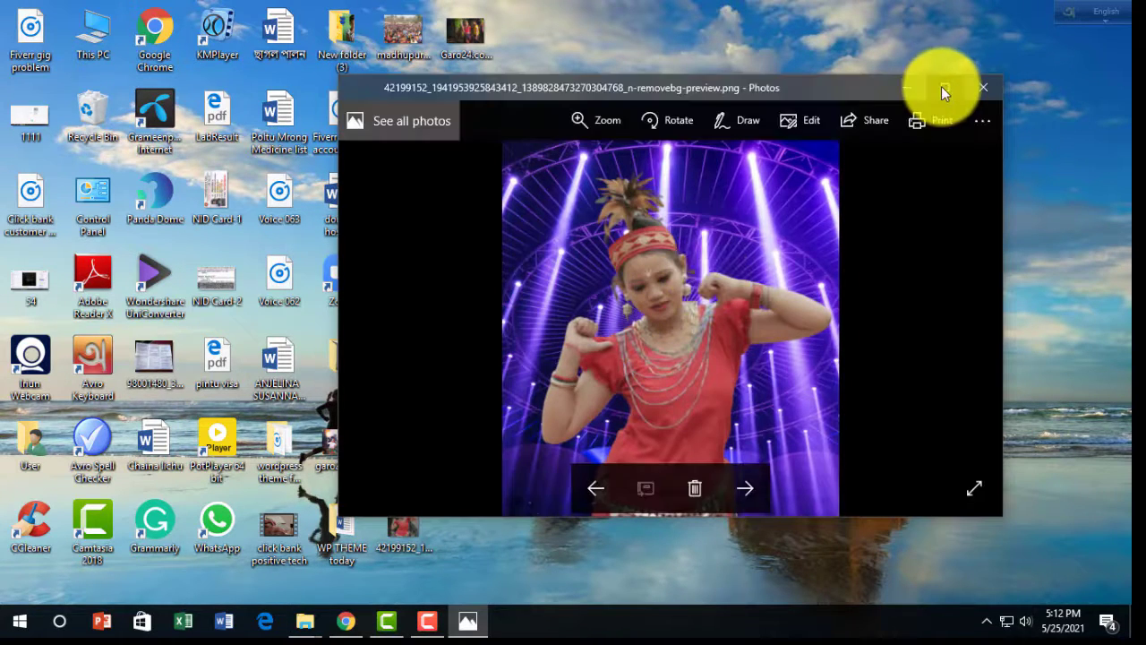
Place the edited PNG window on the right and the original dancer JPG on the left
{"action": "left_click_drag", "start_coordinate": [883, 96], "coordinate": [1052, 38]}
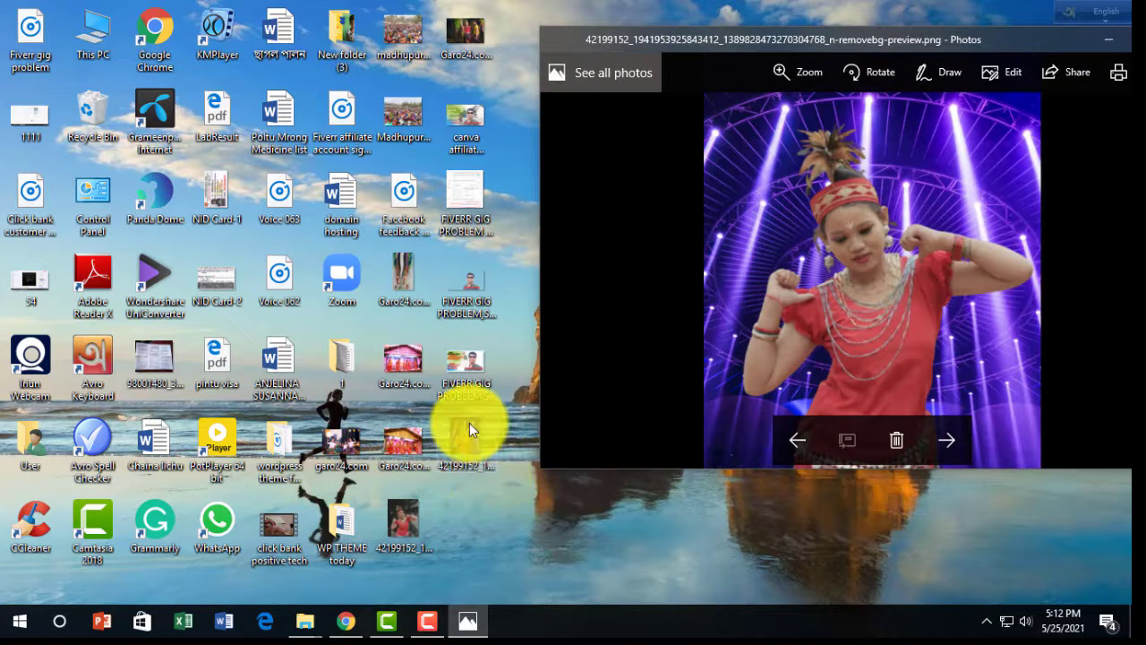
{"action": "double_click", "coordinate": [386, 524]}
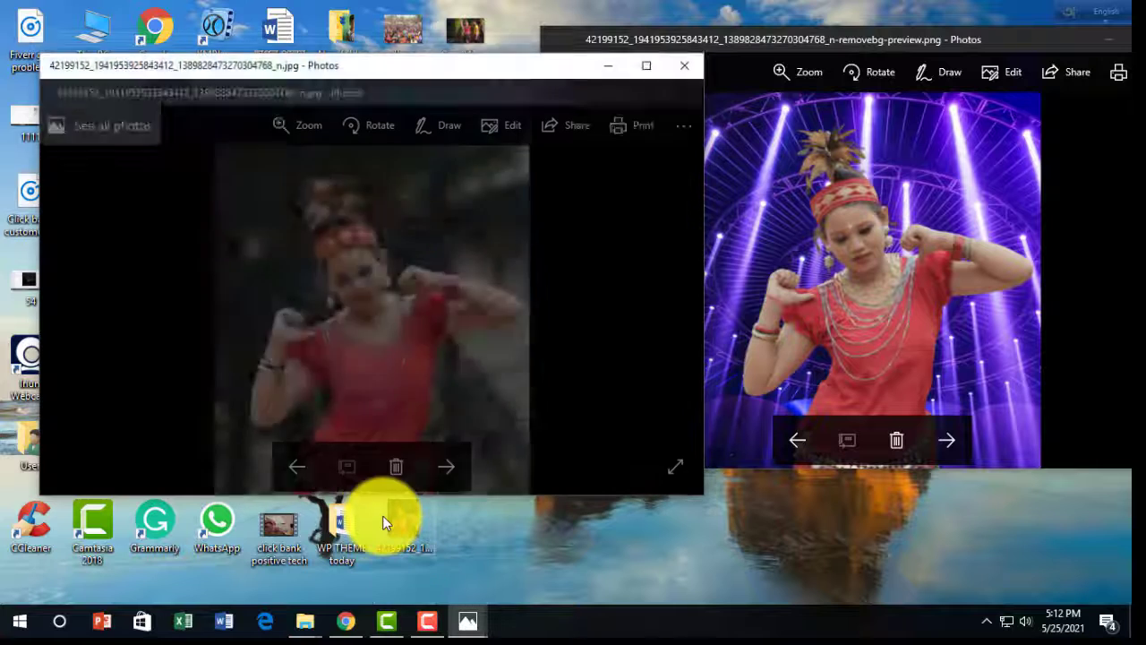
{"action": "left_click_drag", "start_coordinate": [508, 65], "coordinate": [447, 35]}
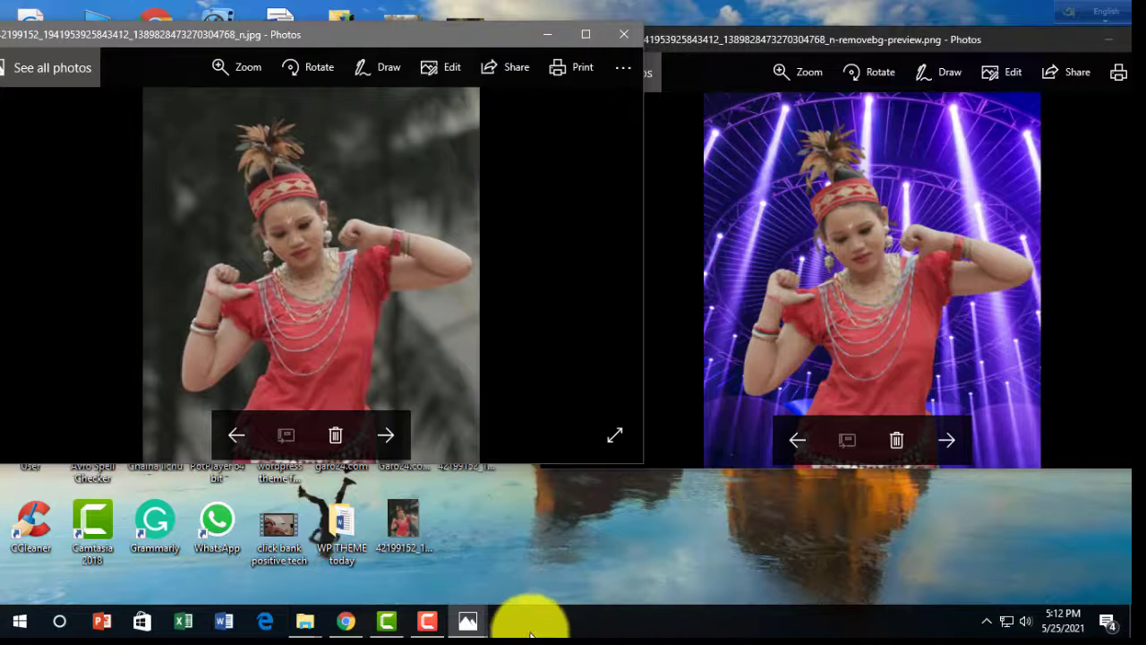
{"action": "key", "text": "F10"}
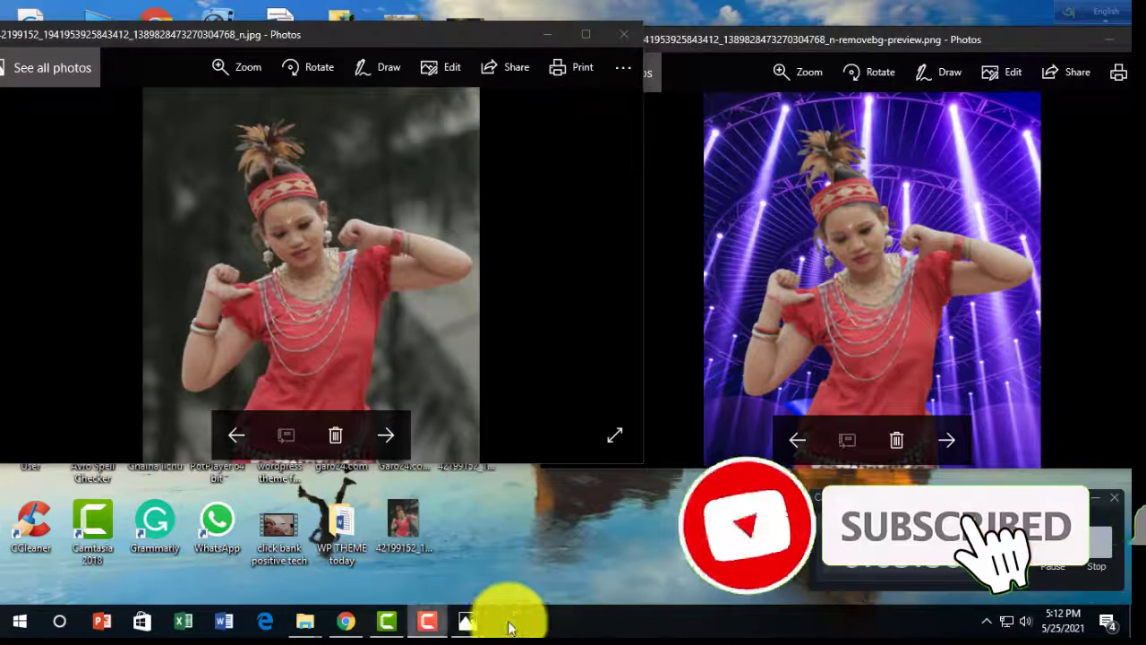